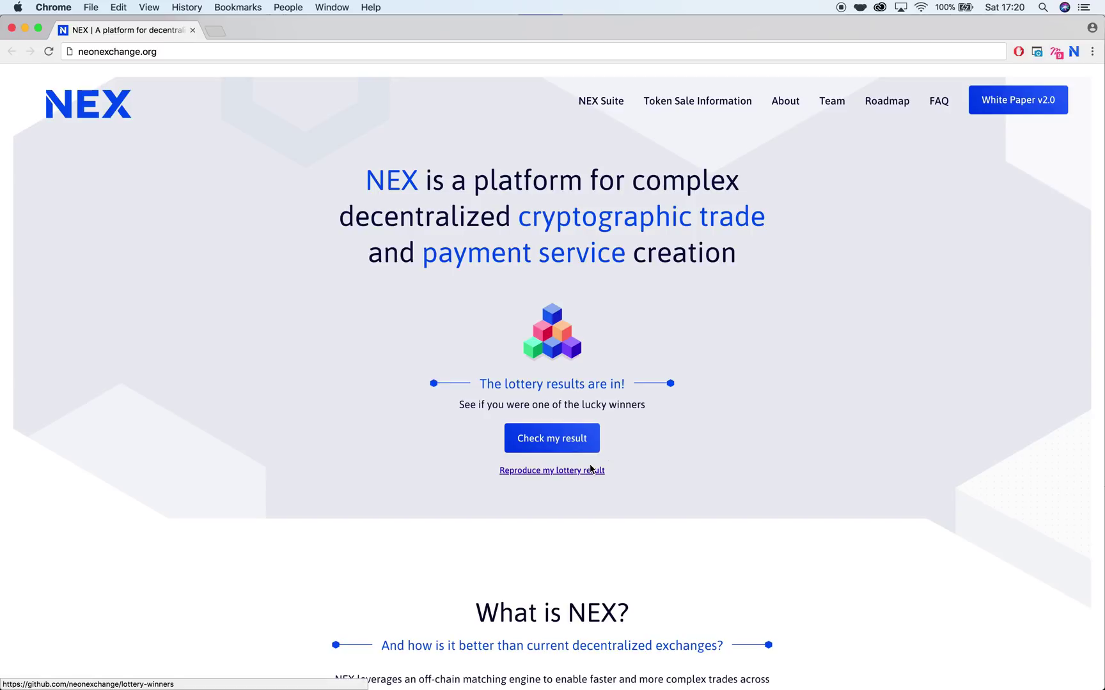
Step: Open the 'Reproduce my lottery result' link in a new tab
{"action": "left_click", "coordinate": [589, 471]}
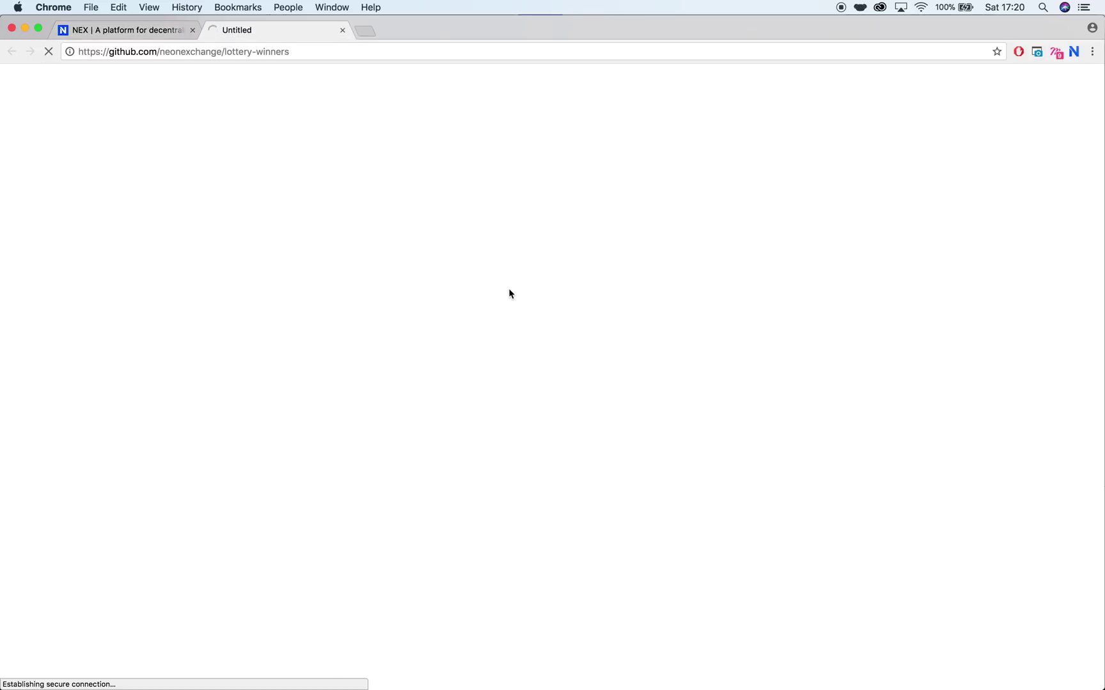
Step: Read through the lottery-winners README, then close the GitHub tab
{"action": "scroll", "coordinate": [515, 204], "scroll_direction": "down", "scroll_amount": 10}
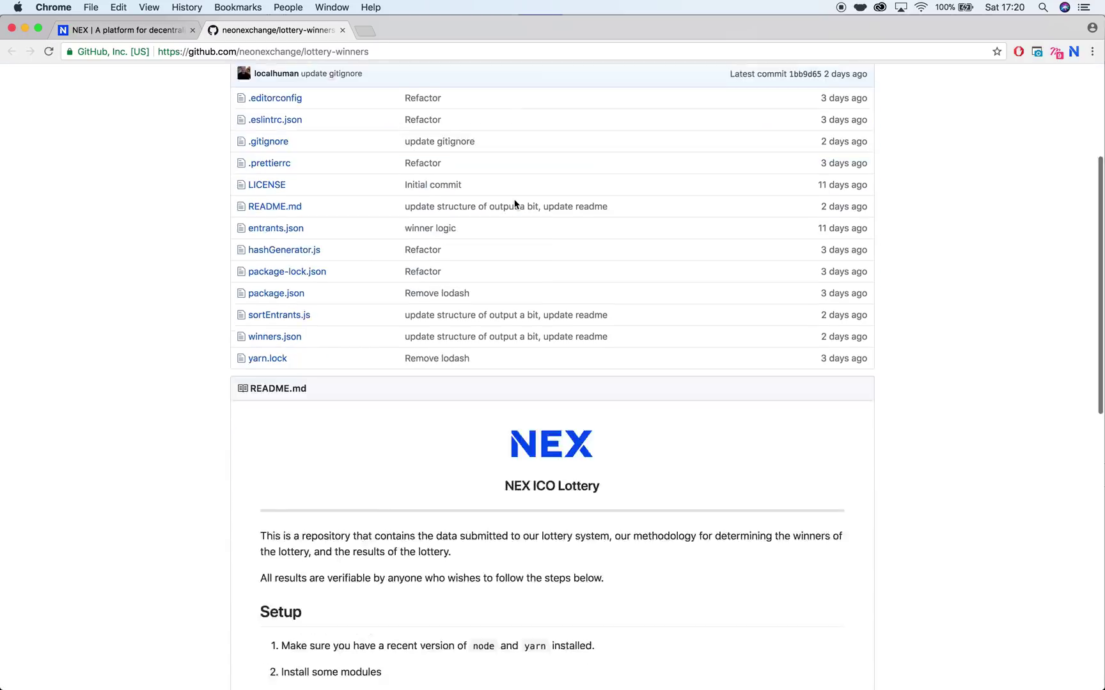
{"action": "scroll", "coordinate": [515, 204], "scroll_direction": "down", "scroll_amount": 3}
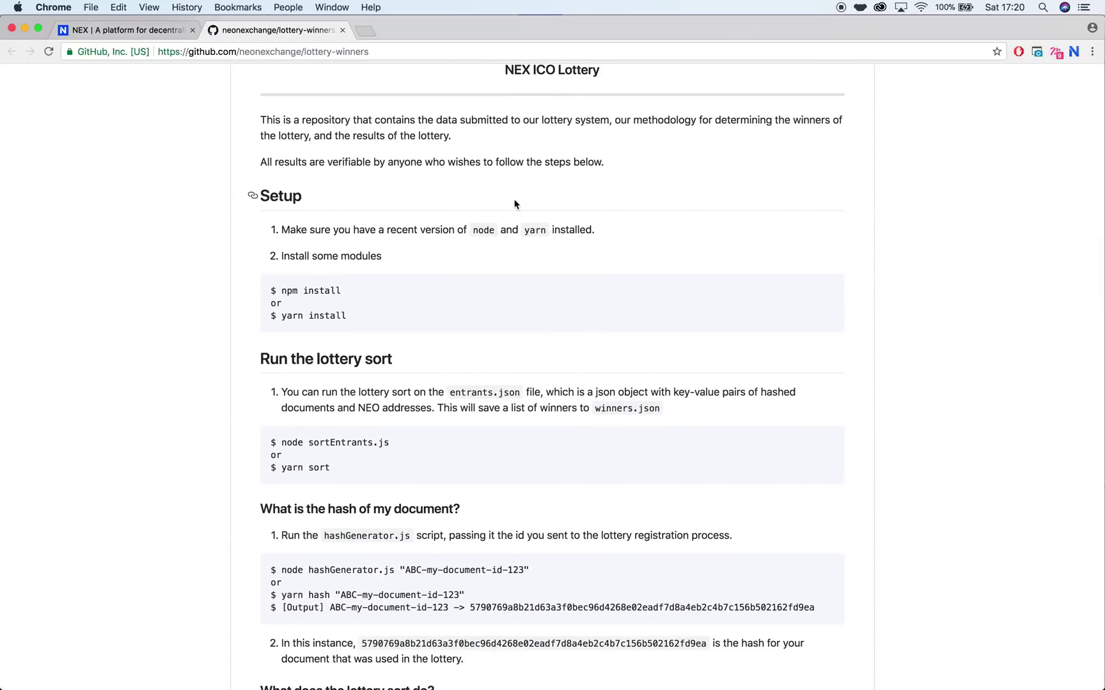
{"action": "scroll", "coordinate": [515, 204], "scroll_direction": "down", "scroll_amount": 2}
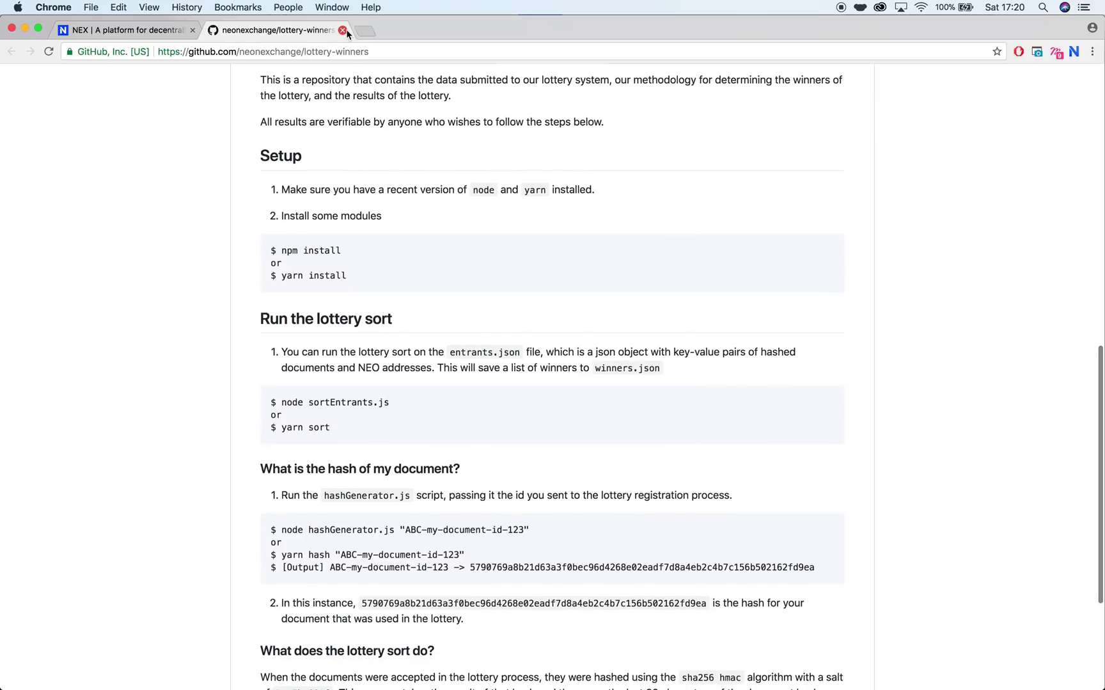
{"action": "left_click", "coordinate": [342, 30]}
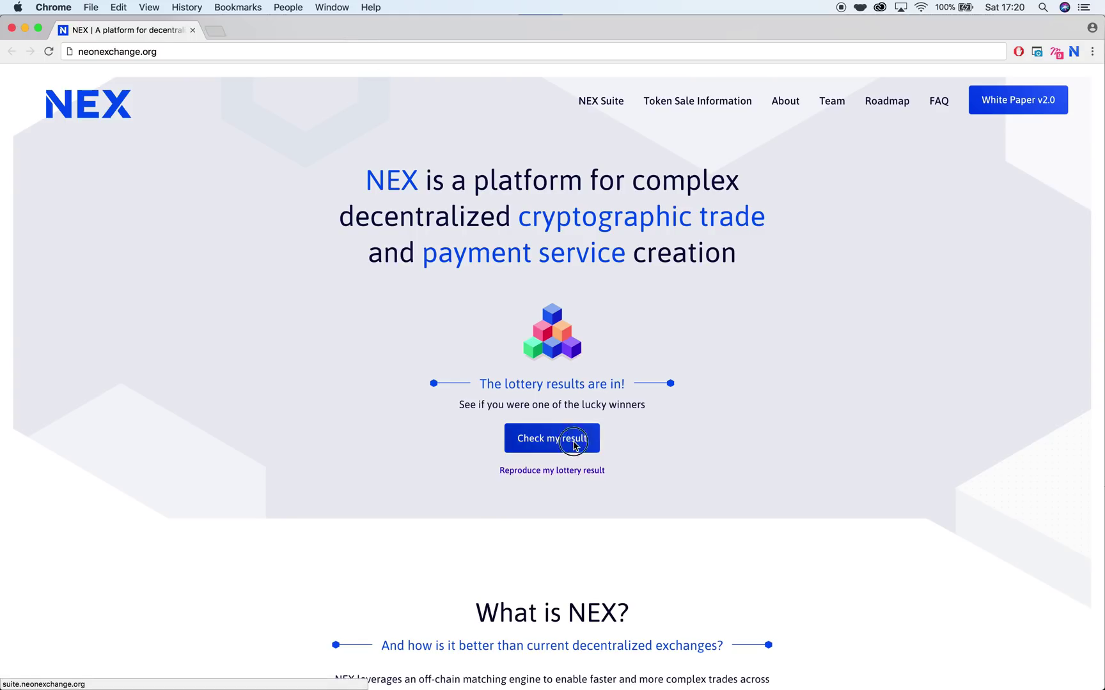
Step: Go to Check my result and log into the NEX extension with the account's username and password
{"action": "left_click", "coordinate": [572, 440]}
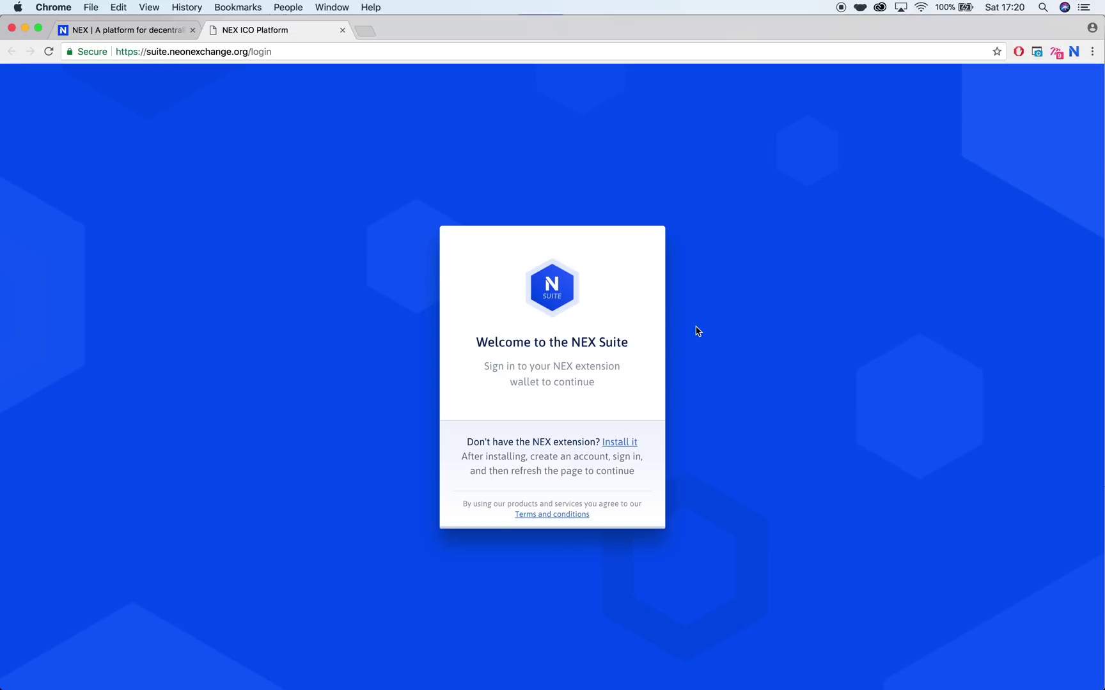
{"action": "left_click", "coordinate": [1065, 62]}
{"action": "type", "text": "Lott"}
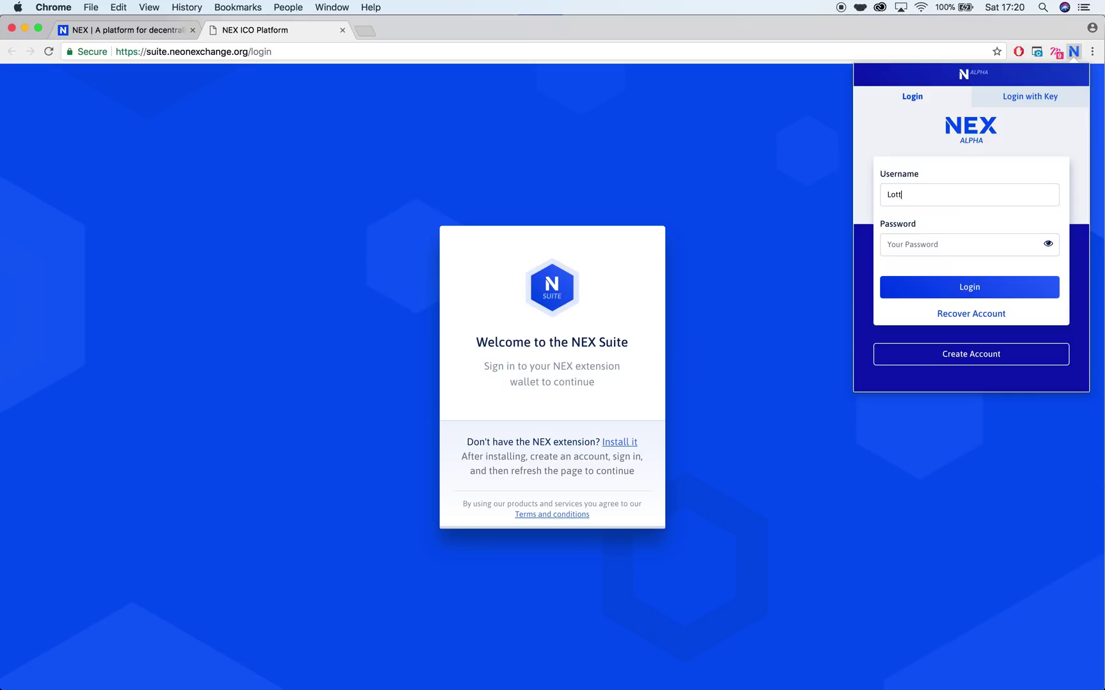
{"action": "type", "text": "ery"}
{"action": "key", "text": "Tab"}
{"action": "type", "text": "•••••••••••••"}
{"action": "left_click", "coordinate": [969, 288]}
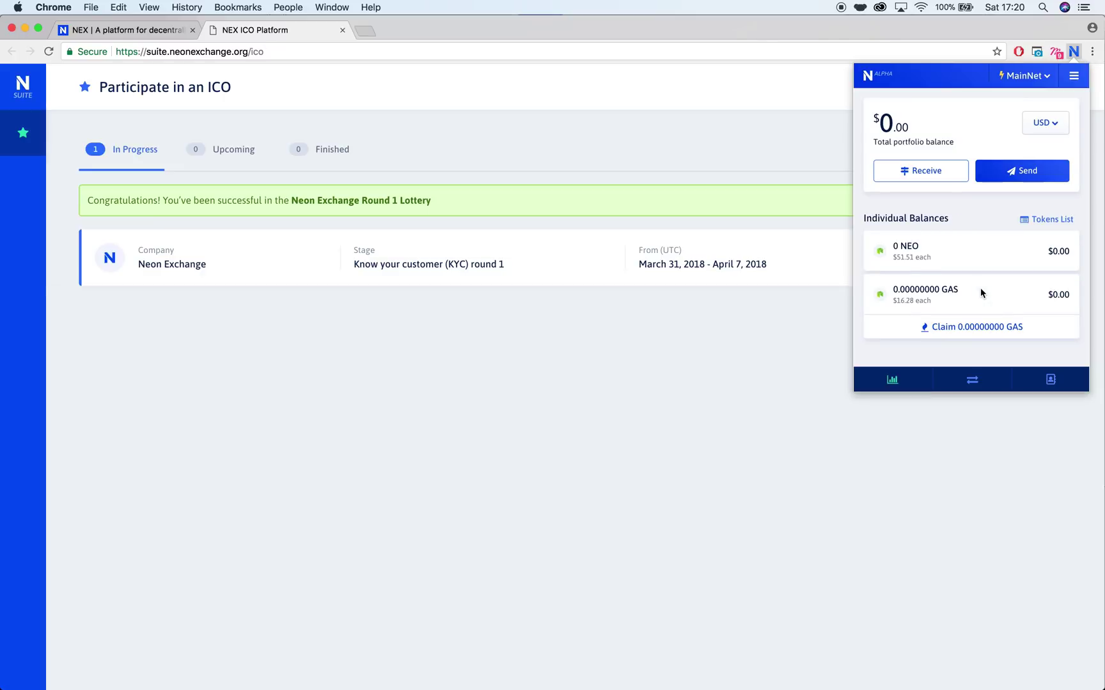
Step: Dismiss the wallet panel, then view and close Neon Exchange's asset details (NEX, $1.00/NEX)
{"action": "left_click", "coordinate": [790, 147]}
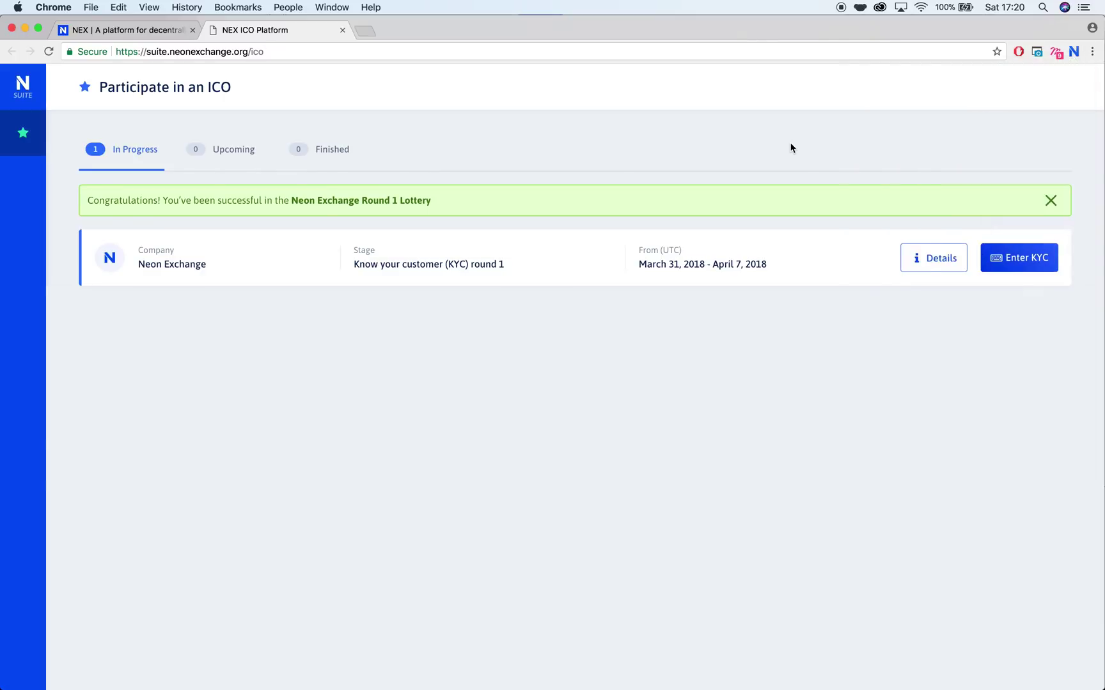
{"action": "left_click", "coordinate": [443, 206]}
{"action": "left_click", "coordinate": [920, 268]}
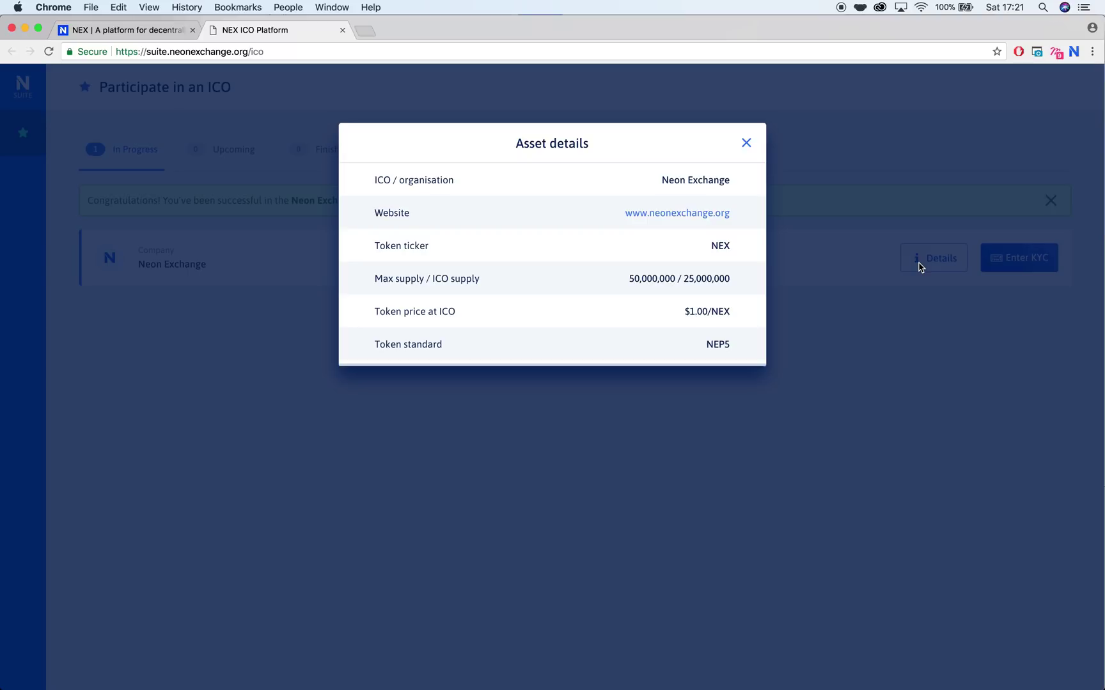
{"action": "left_click", "coordinate": [872, 249]}
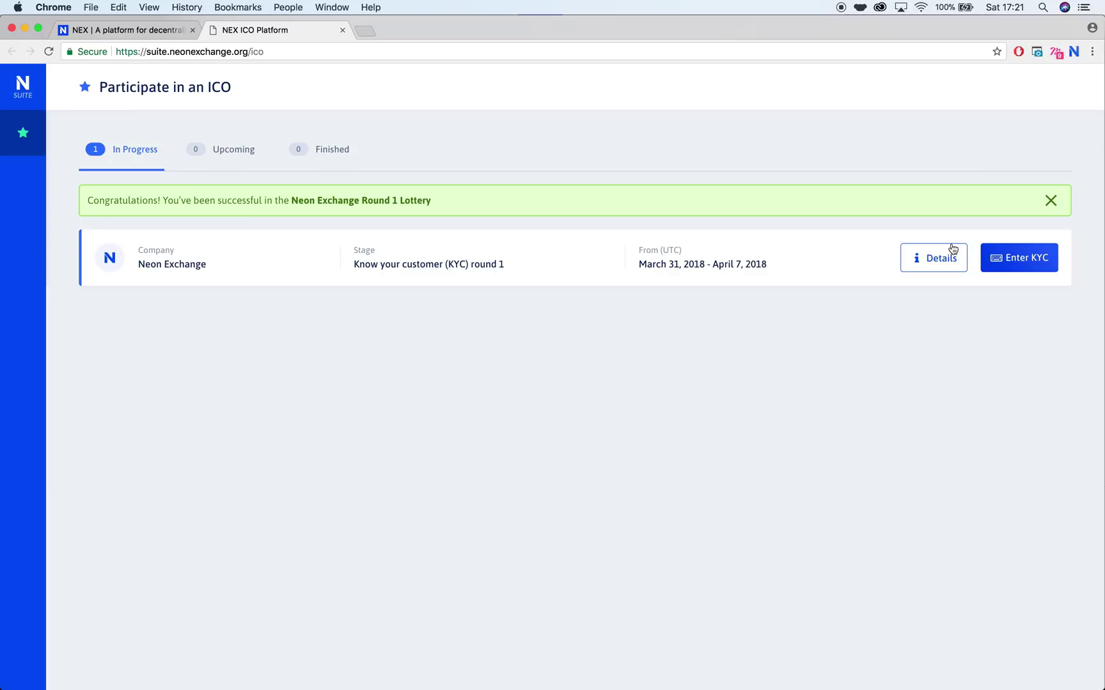
Step: Start the Neon Exchange KYC, choosing to contribute in both ICO rounds 1 and 2
{"action": "left_click", "coordinate": [1004, 258]}
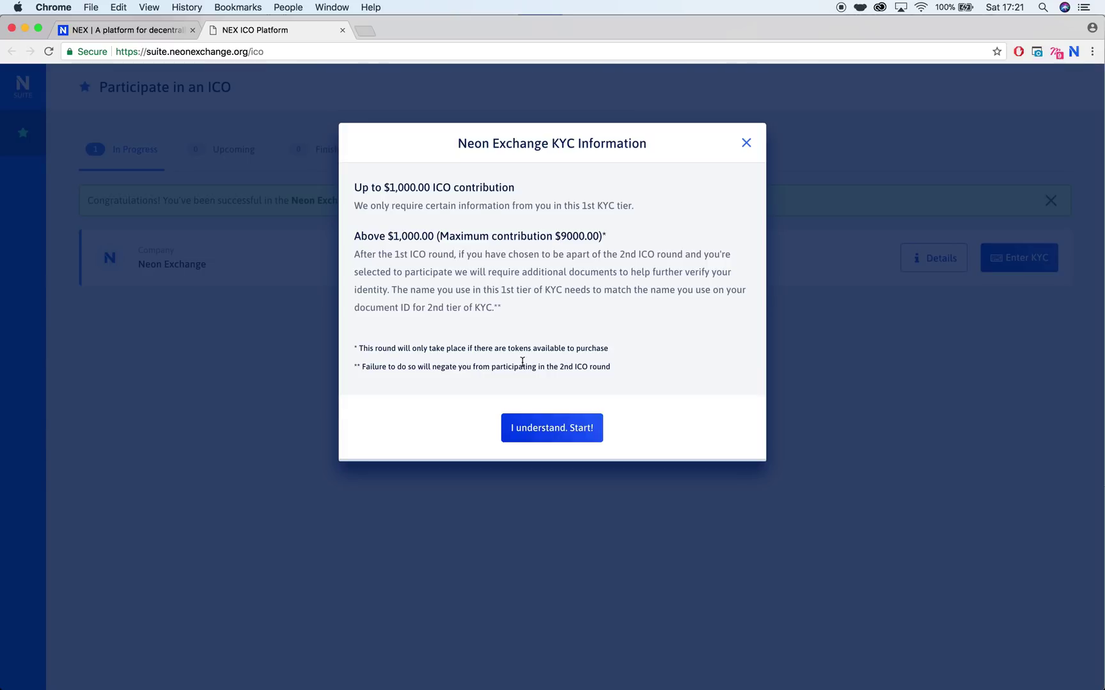
{"action": "left_click", "coordinate": [550, 424]}
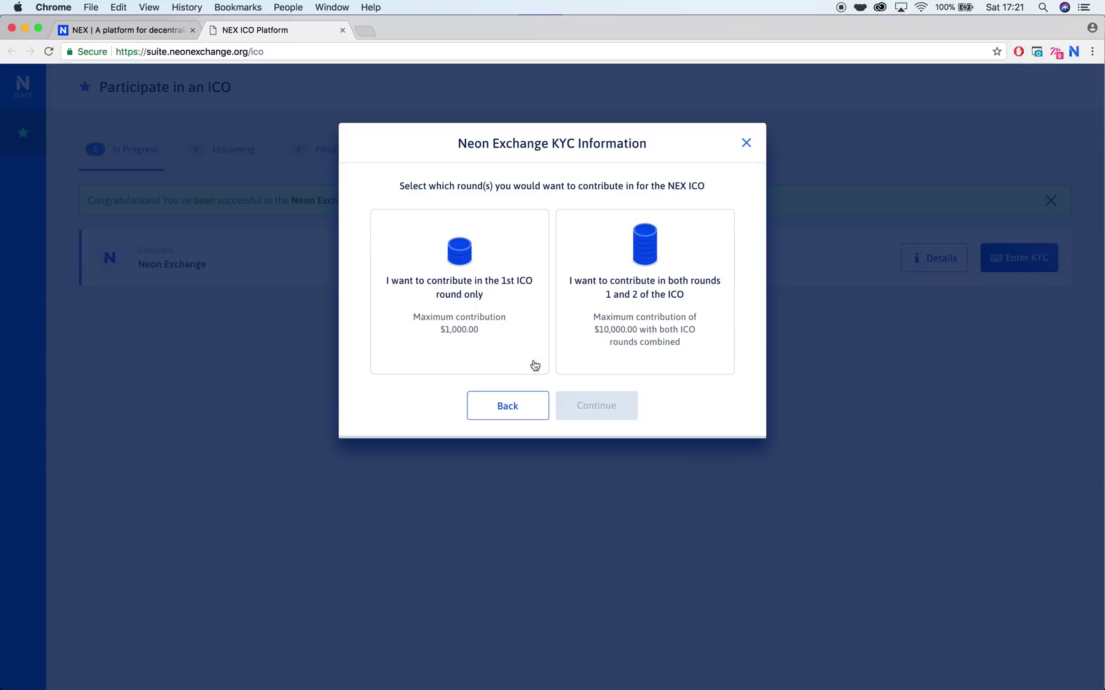
{"action": "left_click", "coordinate": [623, 250]}
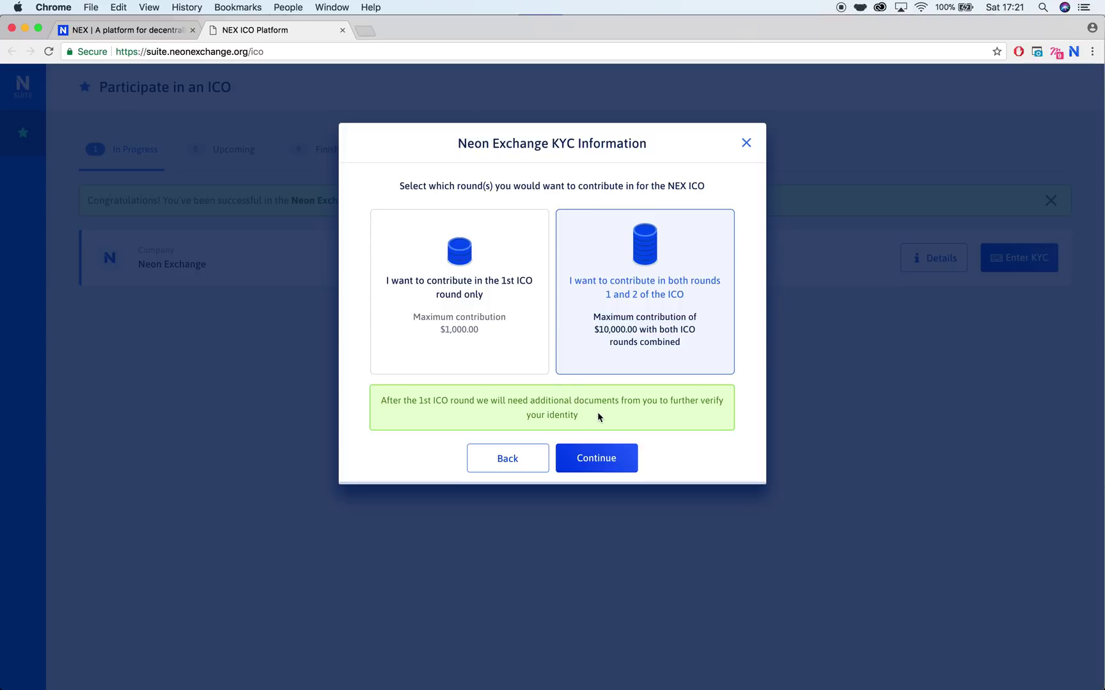
{"action": "left_click", "coordinate": [607, 461]}
Step: Enter the applicant's last name and first name in the KYC form
{"action": "left_click", "coordinate": [484, 240]}
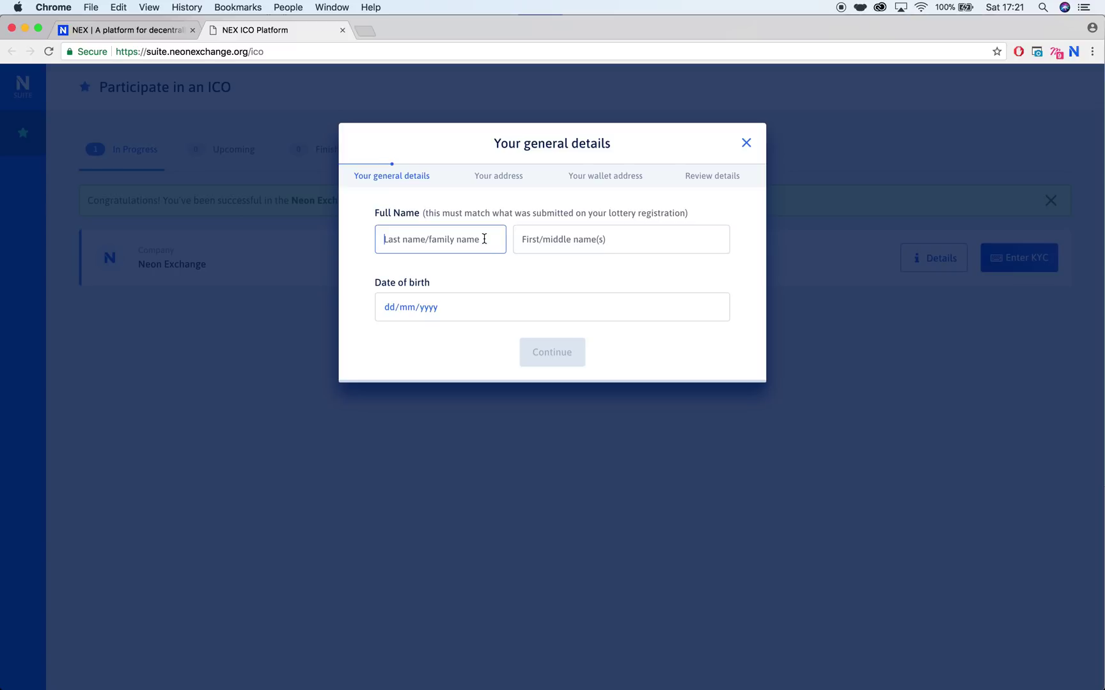
{"action": "key", "text": "Tab"}
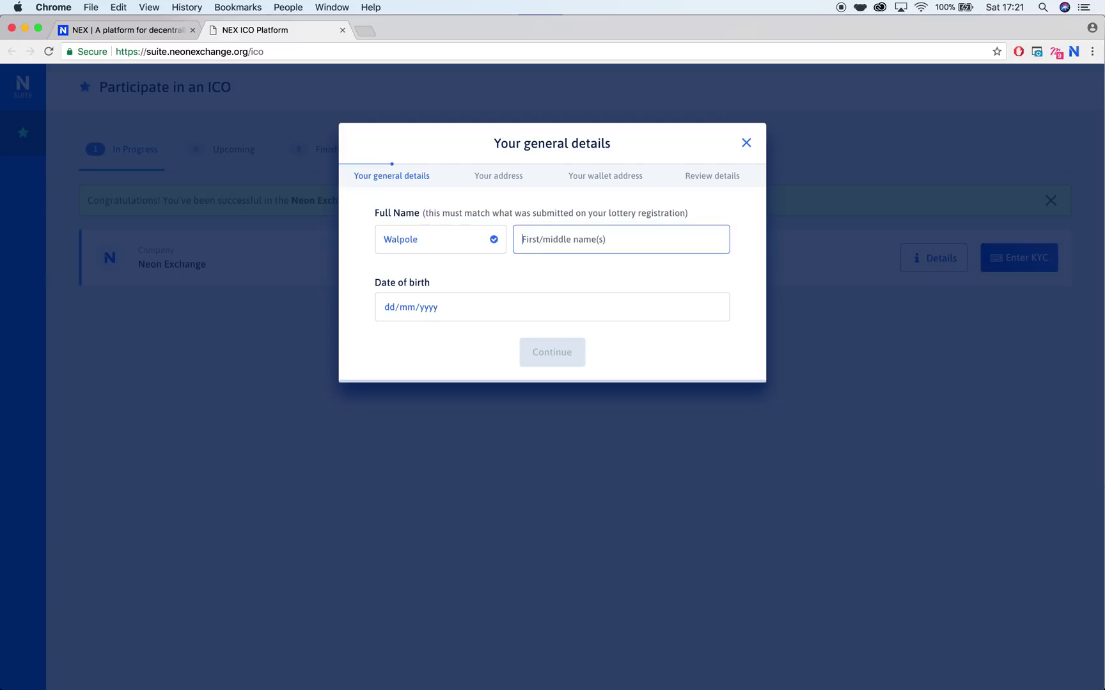
{"action": "left_click", "coordinate": [513, 284]}
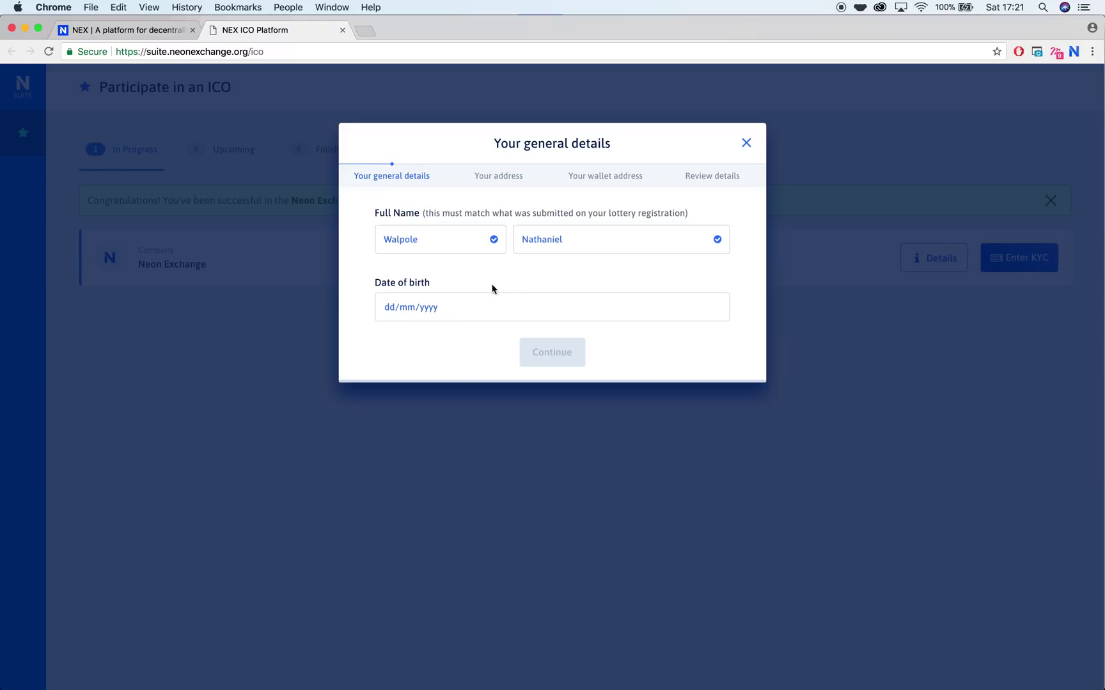
Step: Enter the applicant's date of birth and continue to the address step
{"action": "left_click", "coordinate": [388, 309]}
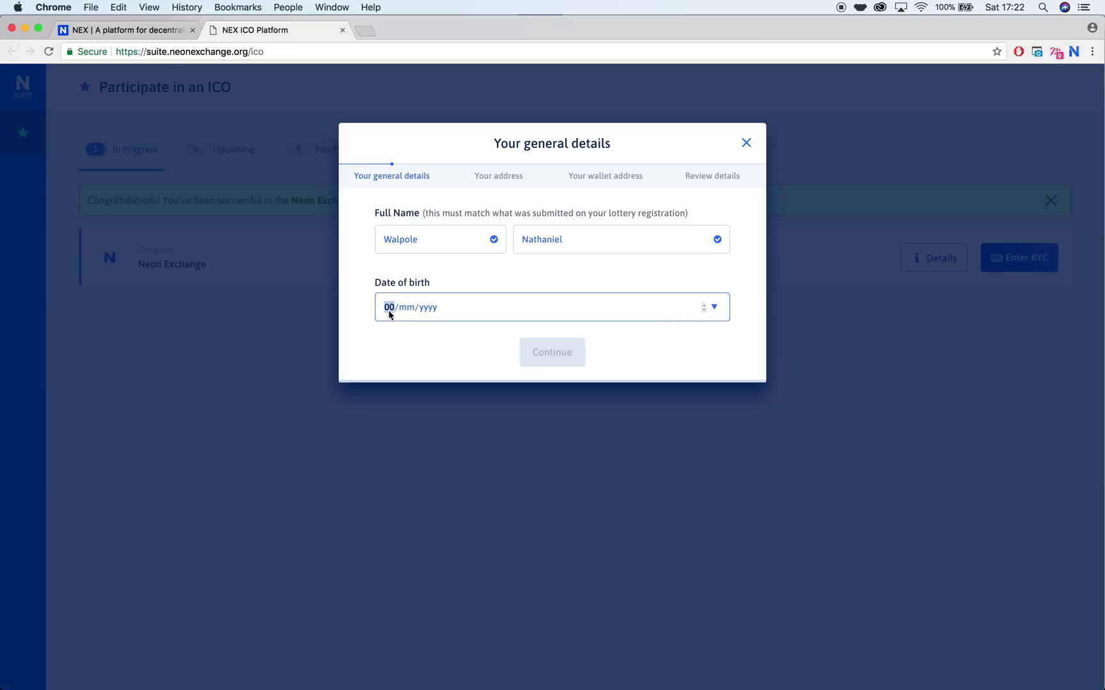
{"action": "left_click", "coordinate": [412, 334]}
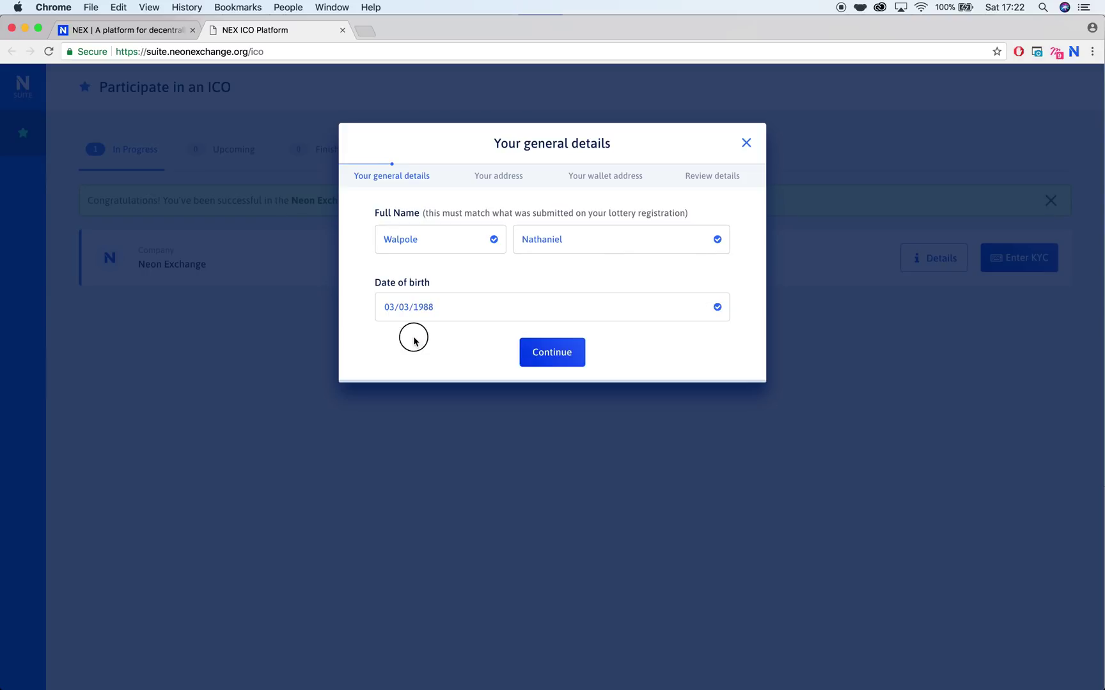
{"action": "left_click", "coordinate": [535, 356]}
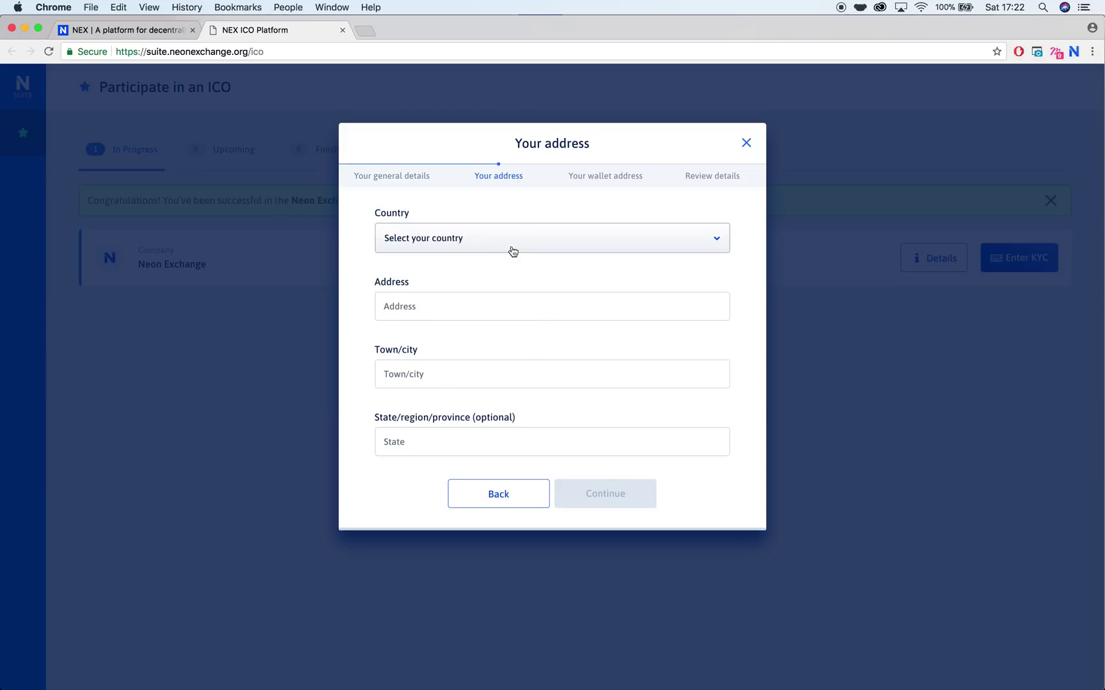
Step: Select United Kingdom as the country of residence
{"action": "left_click", "coordinate": [513, 246]}
{"action": "scroll", "coordinate": [576, 354], "scroll_direction": "down", "scroll_amount": 20}
{"action": "scroll", "coordinate": [579, 359], "scroll_direction": "down", "scroll_amount": 20}
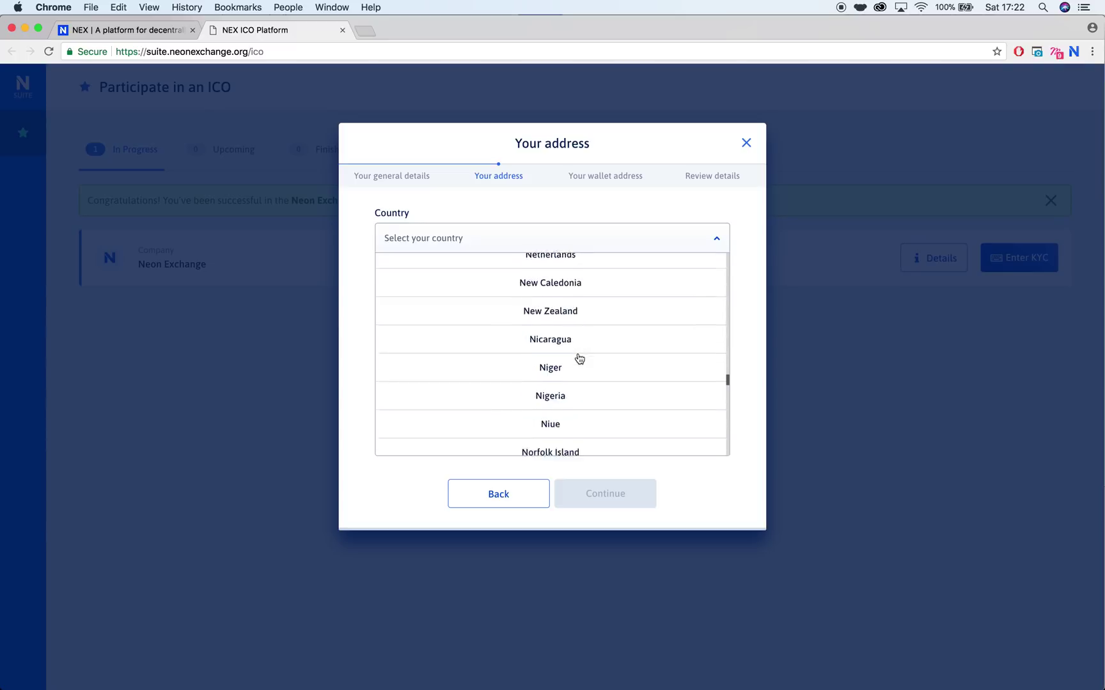
{"action": "scroll", "coordinate": [579, 359], "scroll_direction": "down", "scroll_amount": 12}
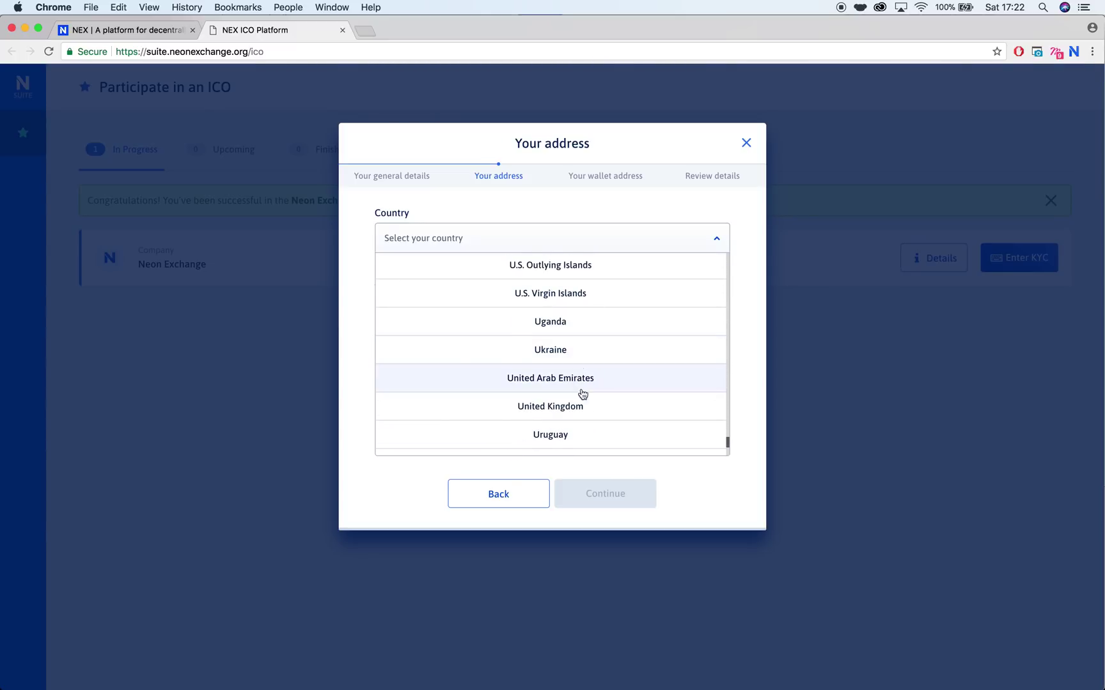
{"action": "left_click", "coordinate": [582, 404]}
Step: Fill in the applicant's street address, town/city and county
{"action": "left_click", "coordinate": [476, 305]}
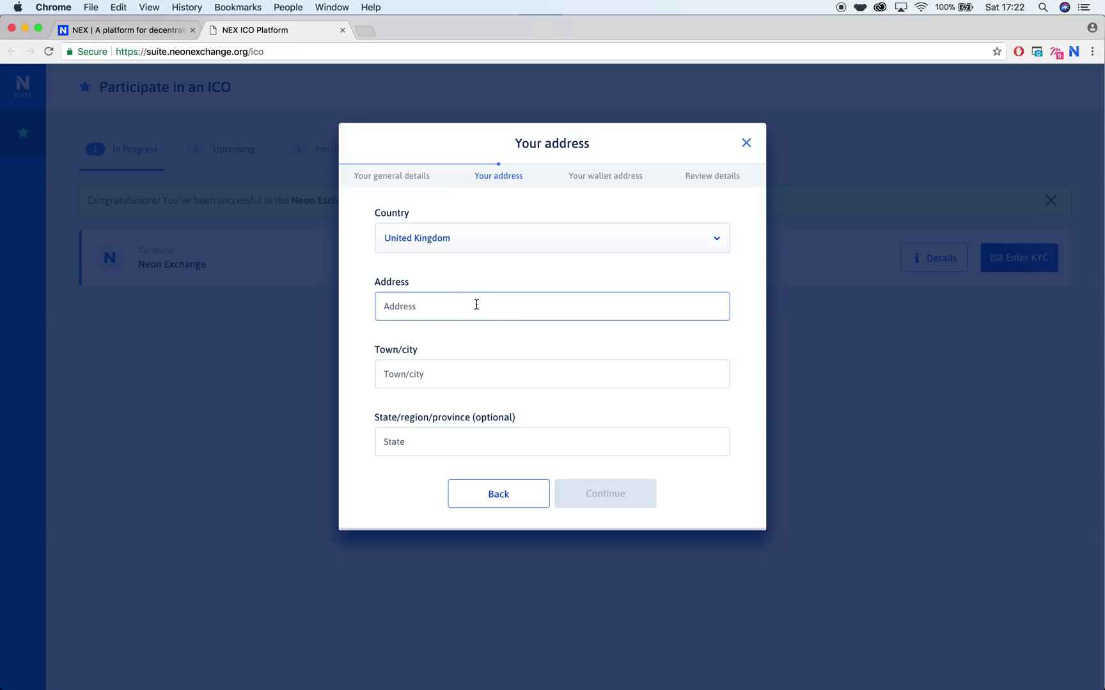
{"action": "key", "text": "Tab"}
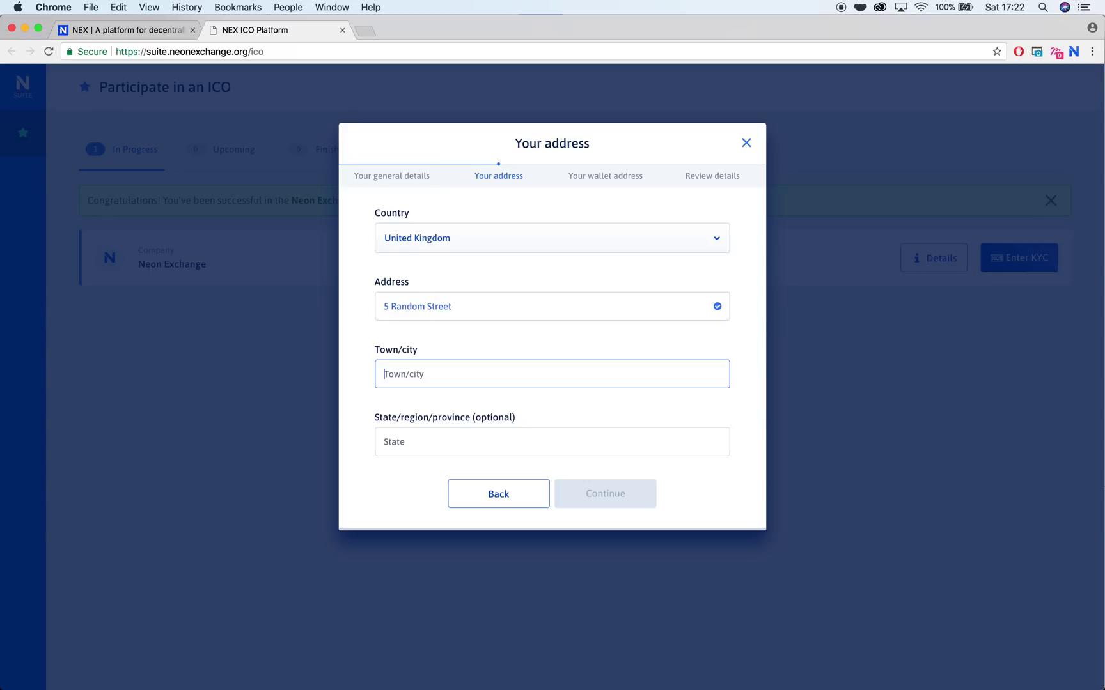
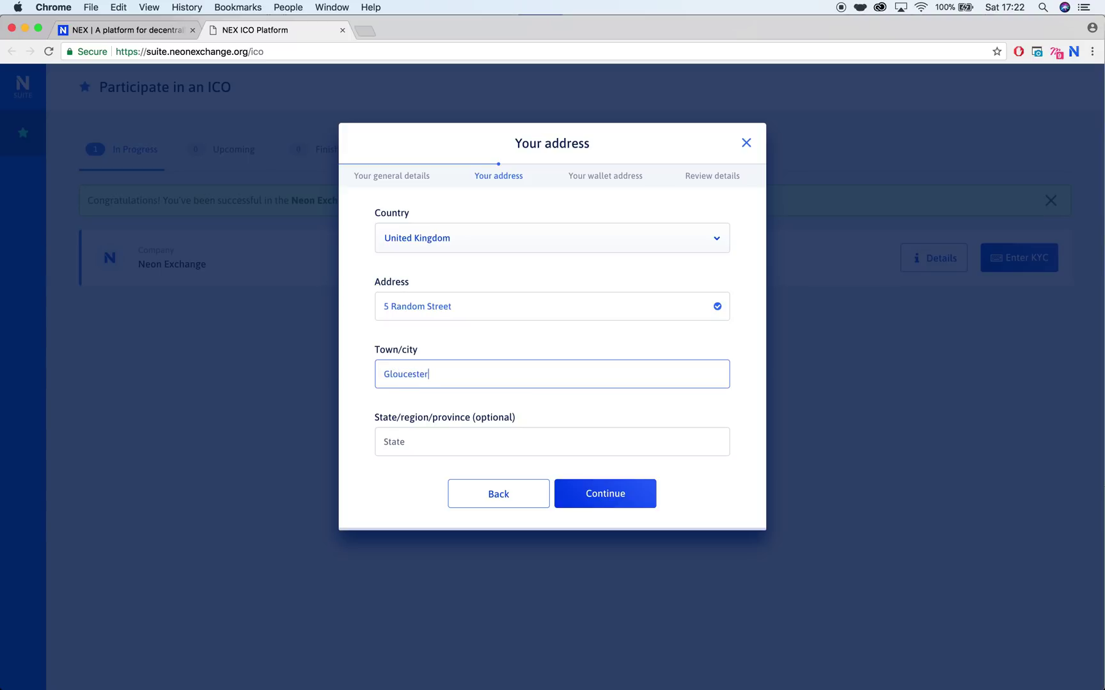
{"action": "key", "text": "Tab"}
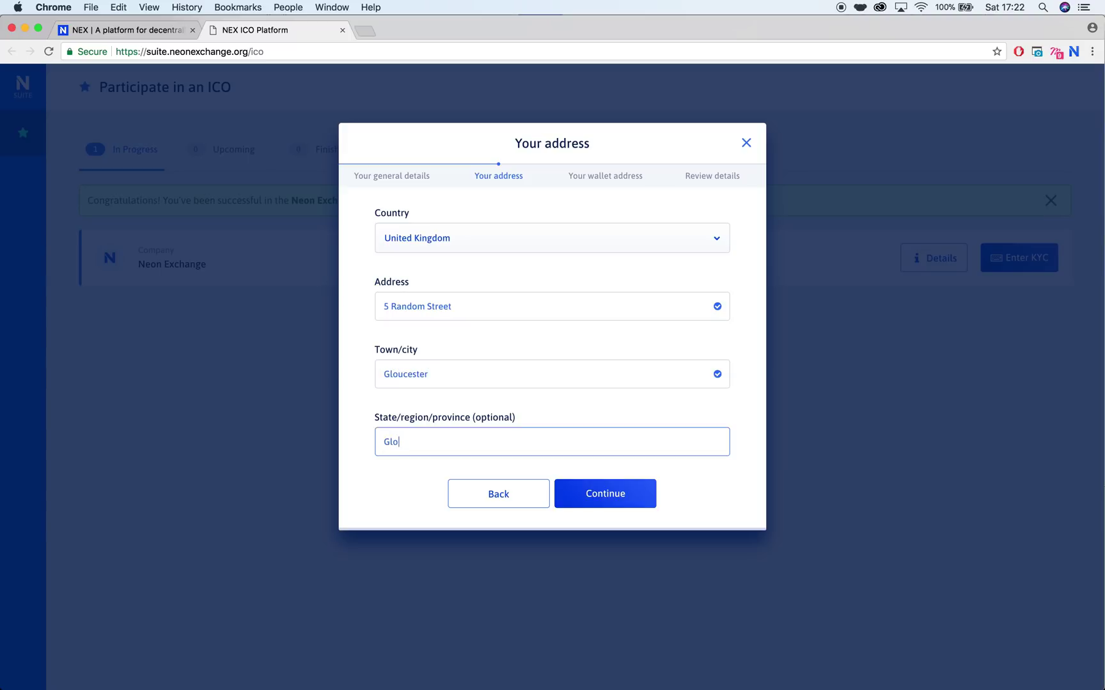
Step: Submit the address and accept the Neo wallet address after checking it against the extension's Receive panel
{"action": "left_click", "coordinate": [593, 494]}
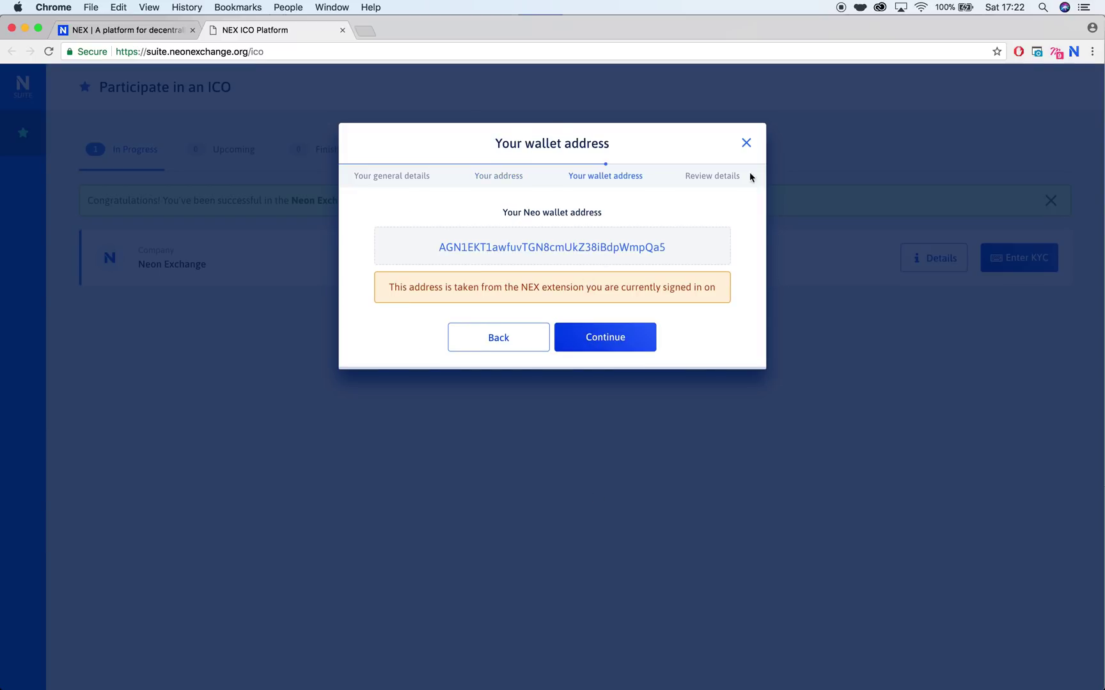
{"action": "left_click", "coordinate": [1074, 54]}
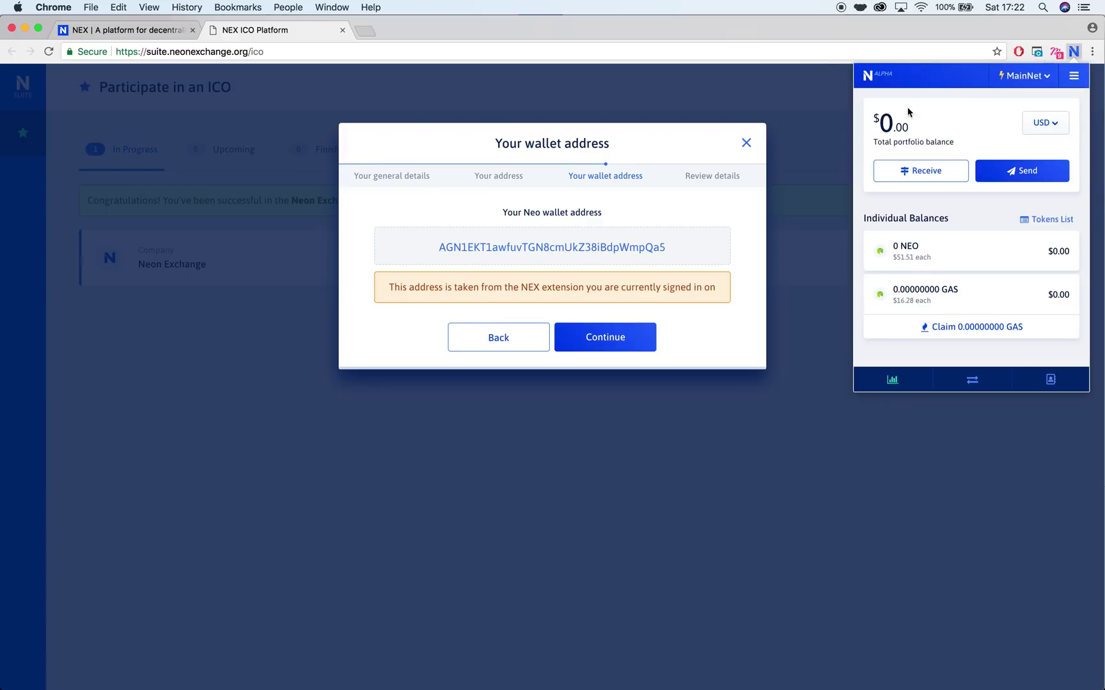
{"action": "left_click", "coordinate": [915, 168]}
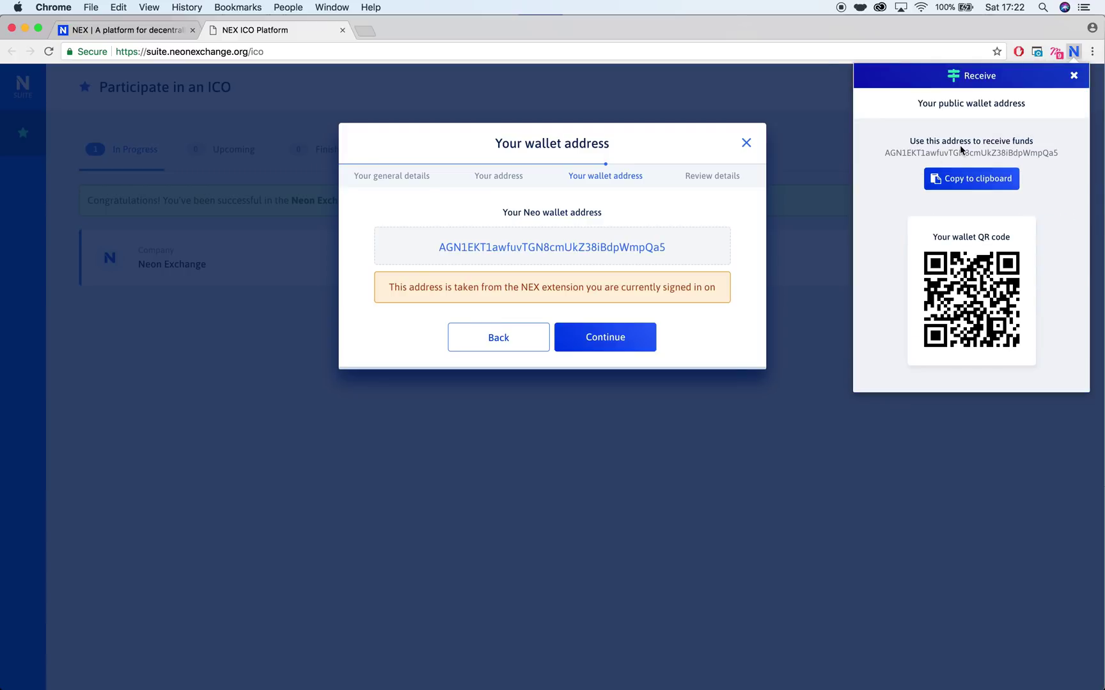
{"action": "left_click", "coordinate": [633, 232]}
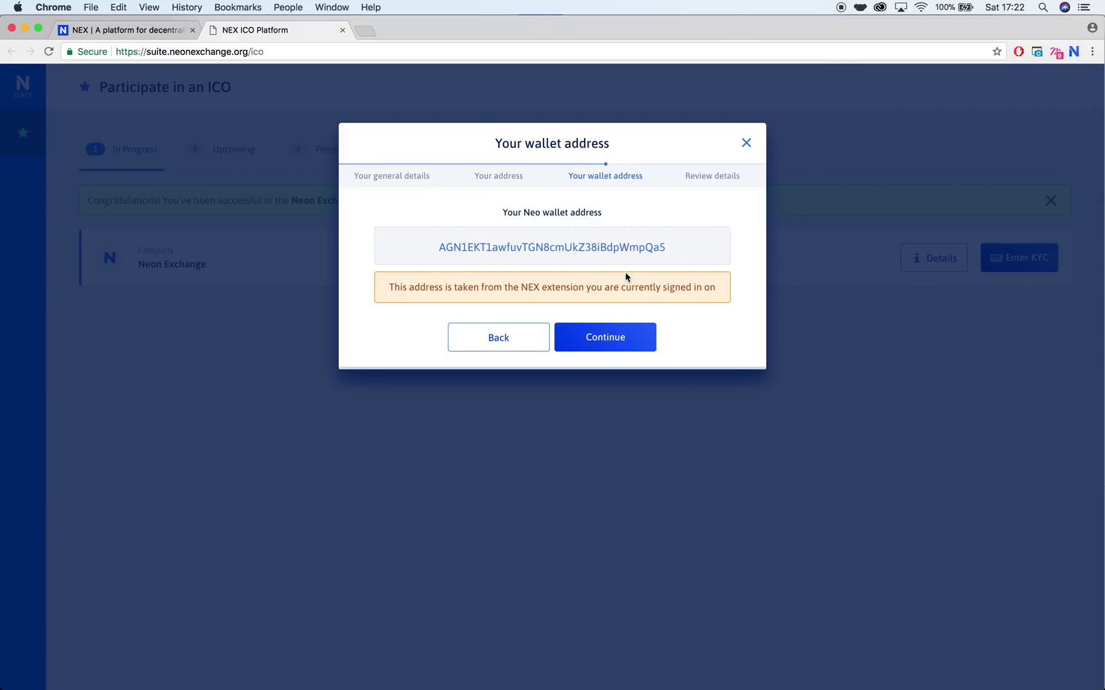
{"action": "left_click", "coordinate": [616, 329]}
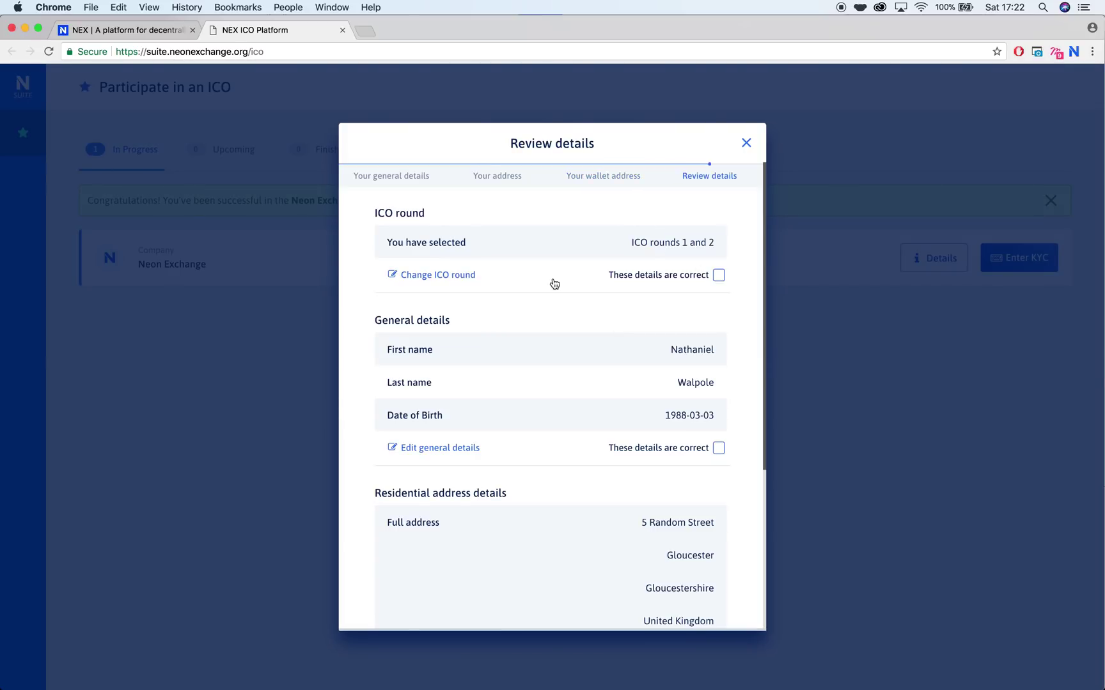
Step: Open the general details for editing and save them unchanged
{"action": "scroll", "coordinate": [604, 311], "scroll_direction": "down", "scroll_amount": 1}
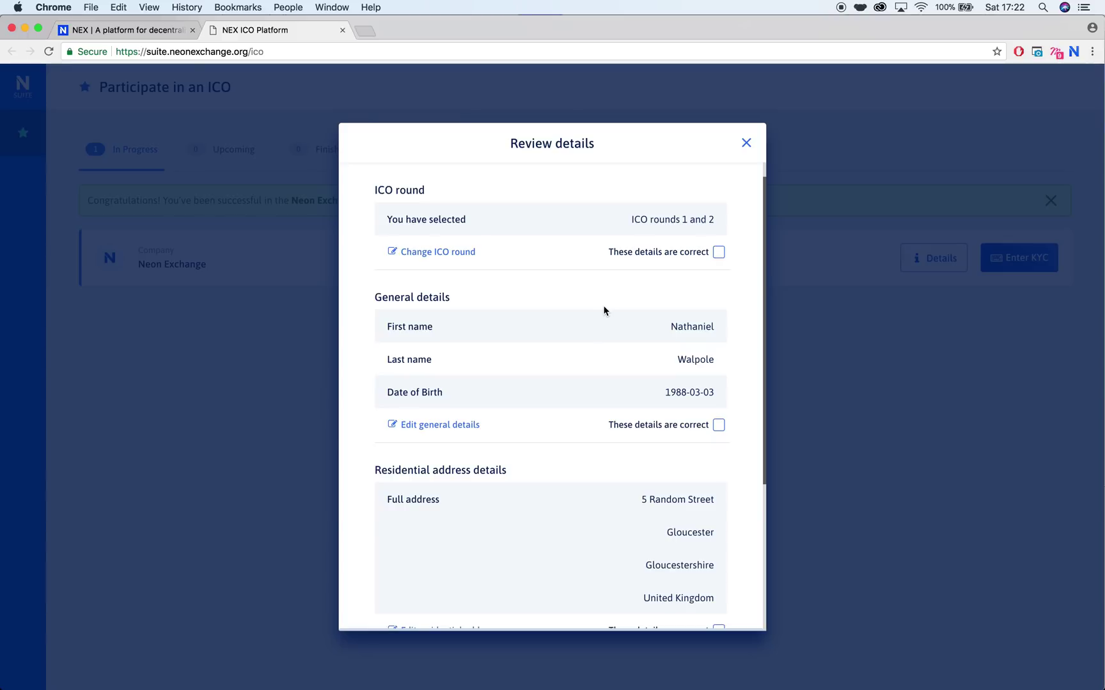
{"action": "scroll", "coordinate": [468, 263], "scroll_direction": "down", "scroll_amount": 4}
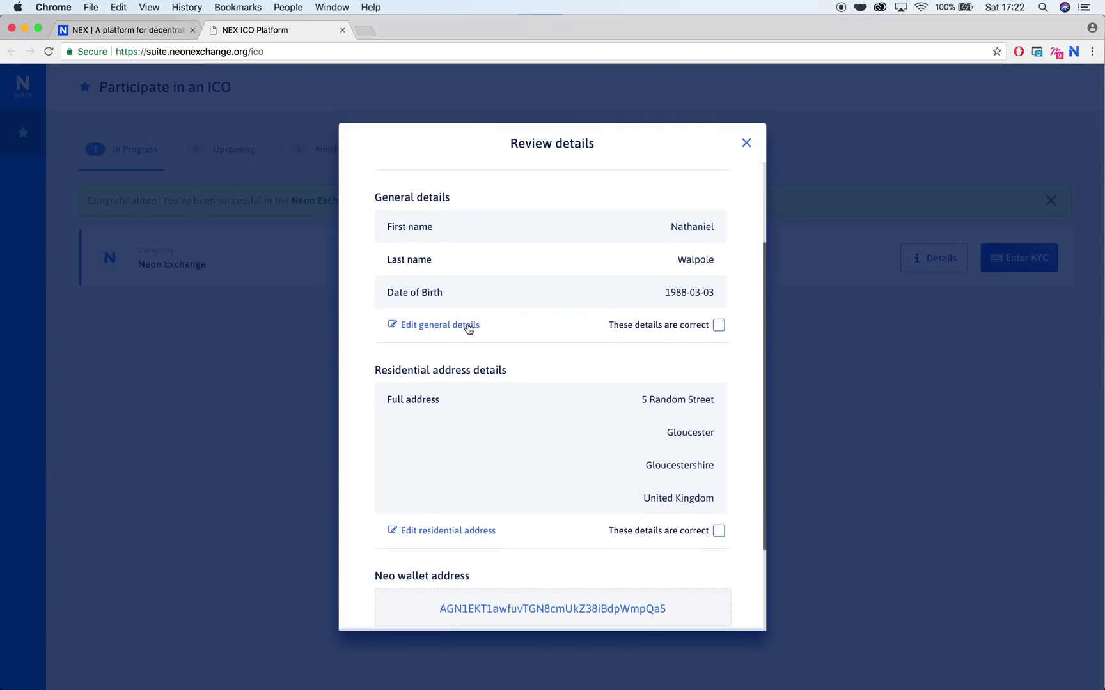
{"action": "left_click", "coordinate": [469, 326]}
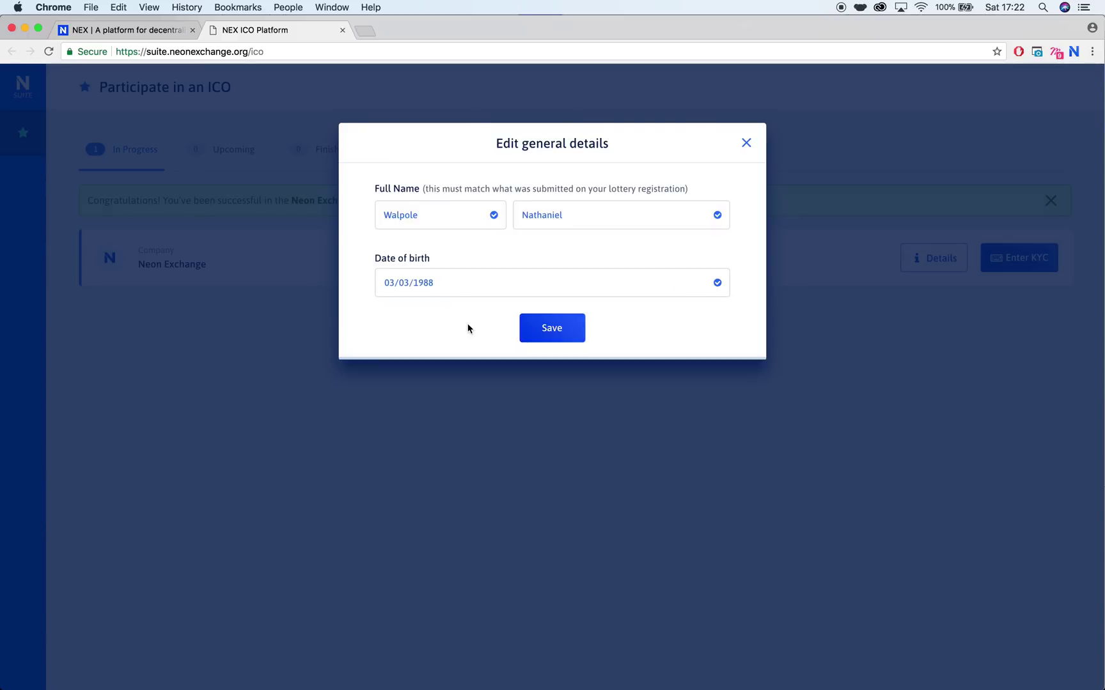
{"action": "left_click", "coordinate": [549, 330]}
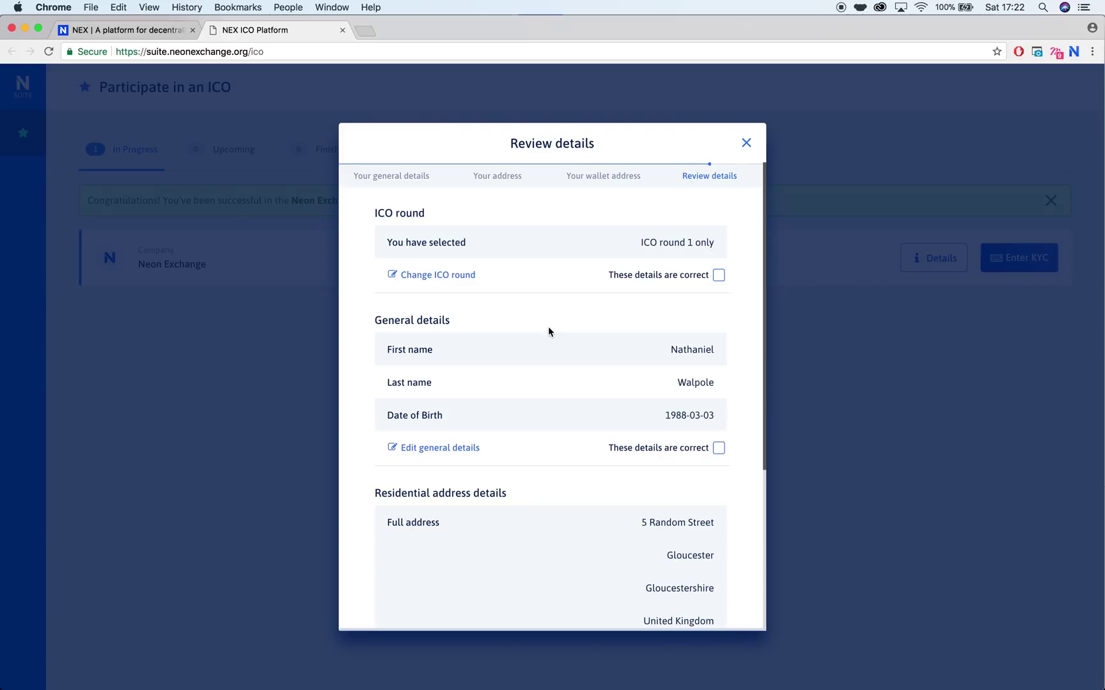
Step: Mark the ICO round, general details and address as correct and send them for signing
{"action": "left_click", "coordinate": [720, 277]}
{"action": "scroll", "coordinate": [725, 279], "scroll_direction": "down", "scroll_amount": 5}
{"action": "left_click", "coordinate": [720, 297]}
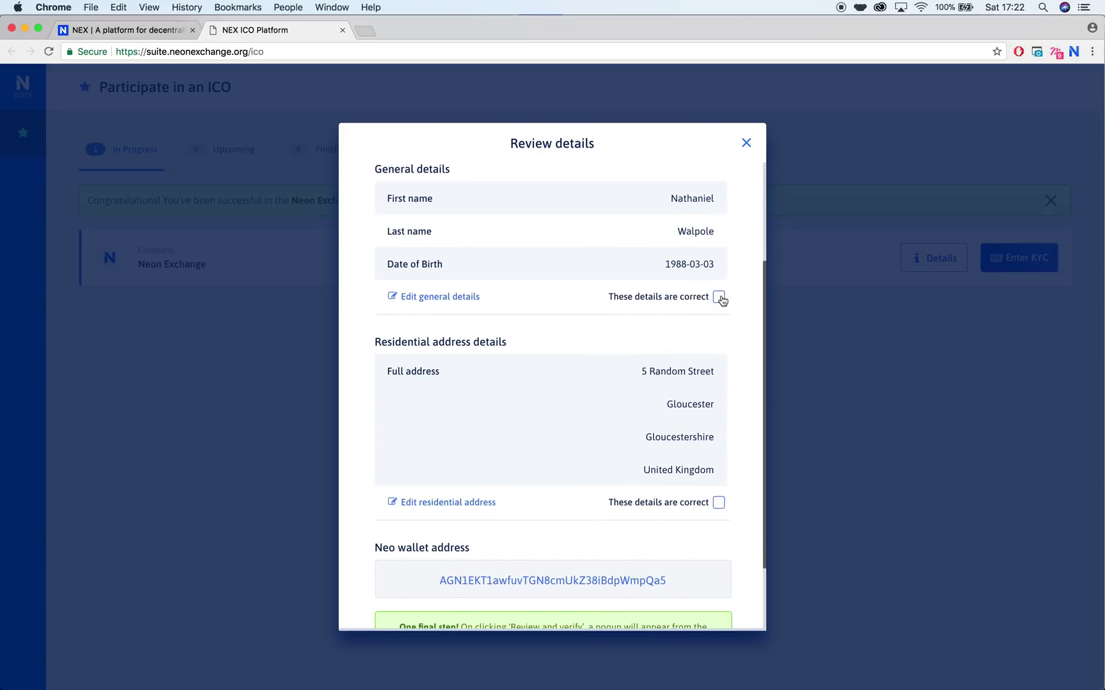
{"action": "scroll", "coordinate": [721, 299], "scroll_direction": "down", "scroll_amount": 3}
{"action": "left_click", "coordinate": [719, 408]}
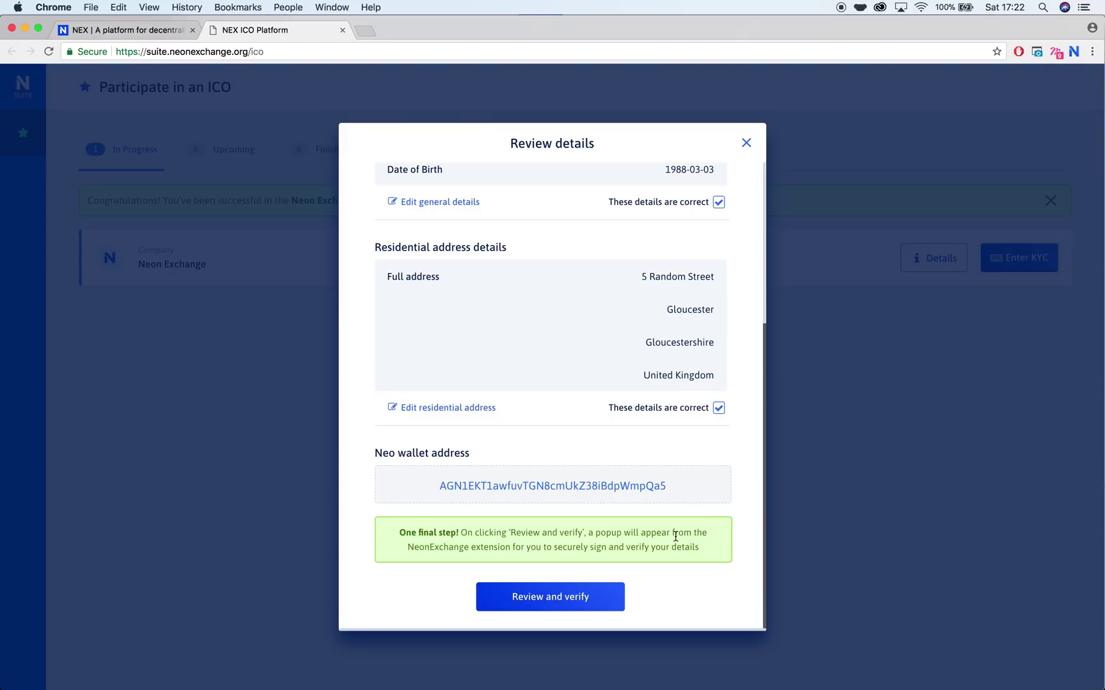
{"action": "left_click", "coordinate": [584, 592]}
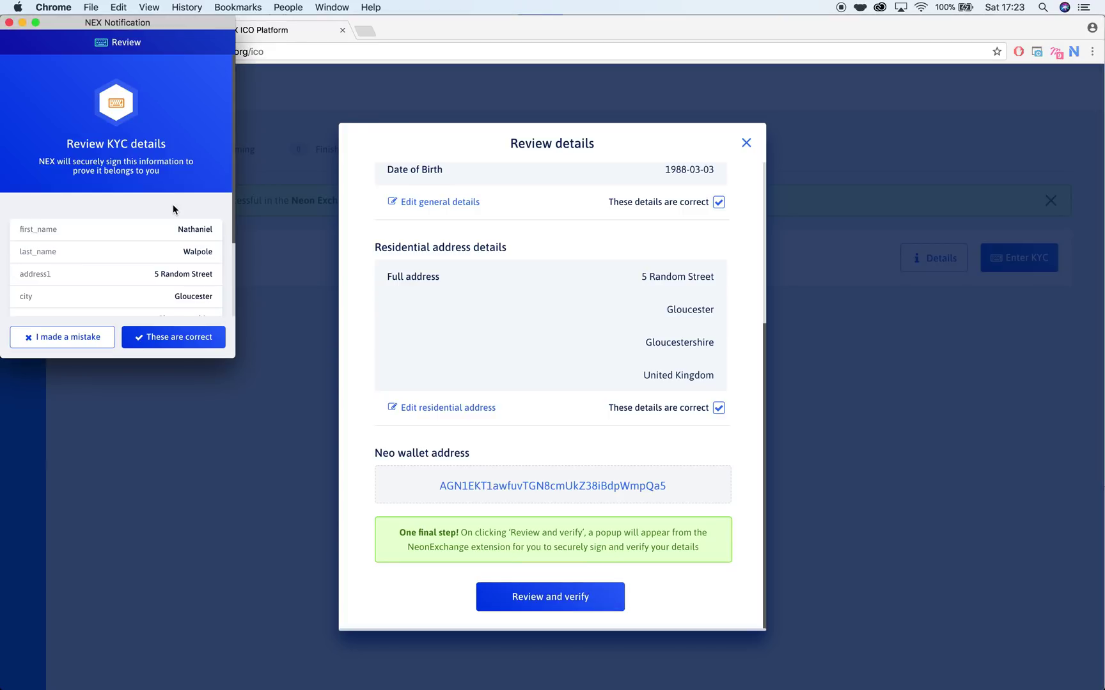
Step: Approve the KYC details in the NEX popup and authorise signing with the wallet password
{"action": "scroll", "coordinate": [173, 208], "scroll_direction": "down", "scroll_amount": 3}
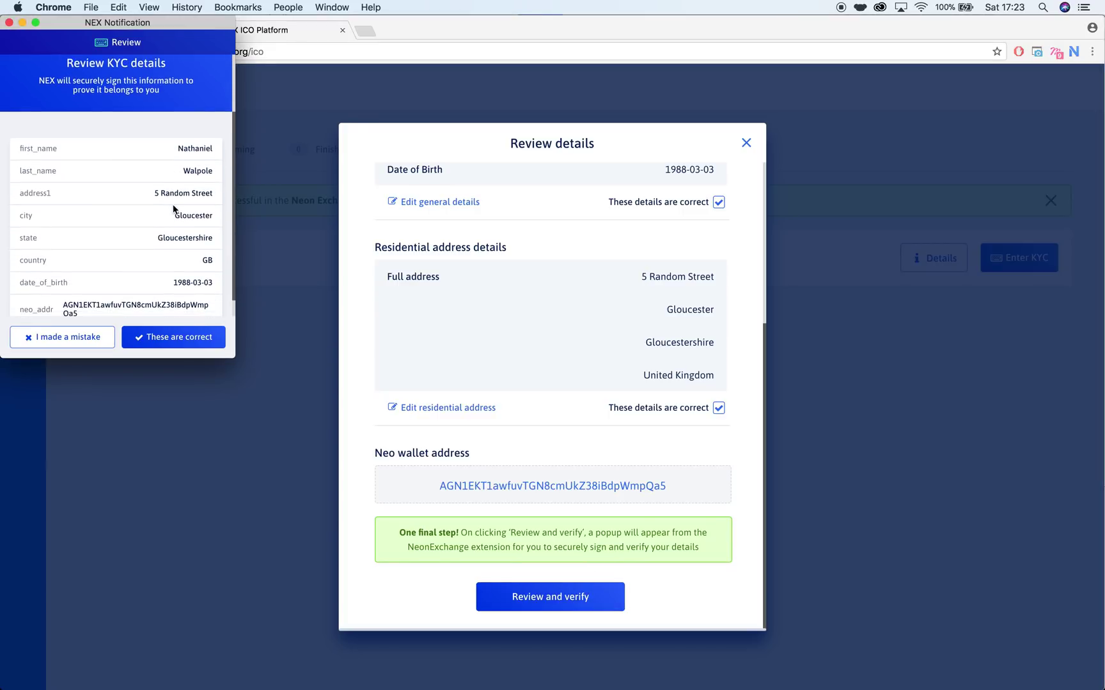
{"action": "scroll", "coordinate": [173, 208], "scroll_direction": "down", "scroll_amount": 1}
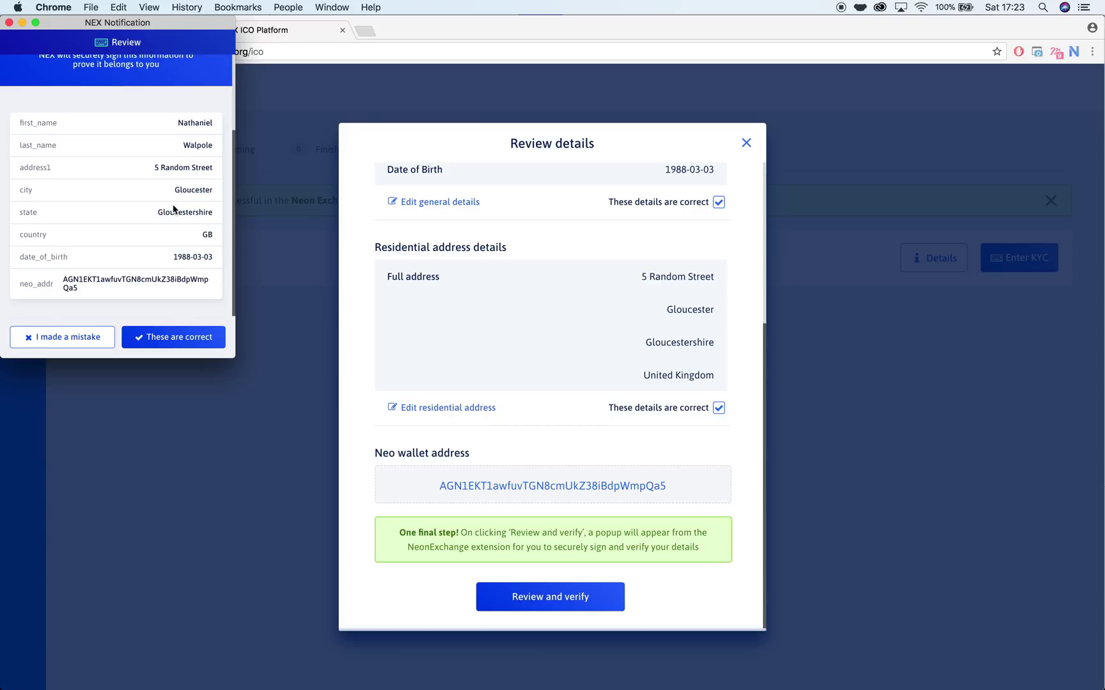
{"action": "left_click", "coordinate": [184, 338]}
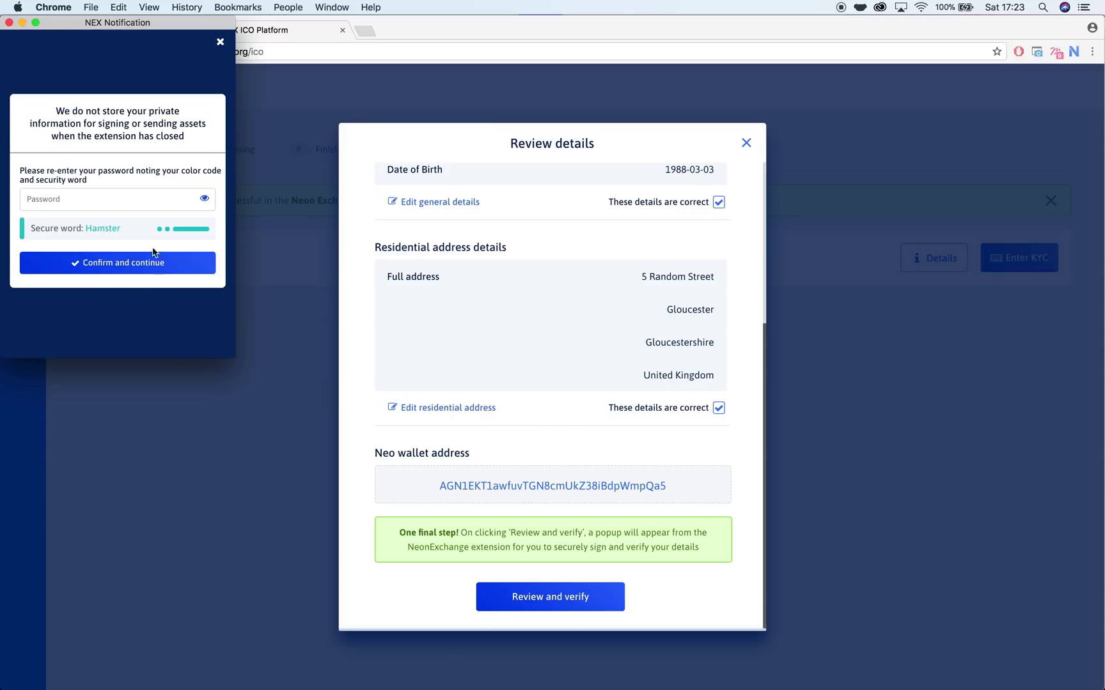
{"action": "left_click", "coordinate": [136, 208]}
{"action": "type", "text": "•••••••••••••"}
{"action": "left_click_drag", "start_coordinate": [164, 23], "coordinate": [247, 72]}
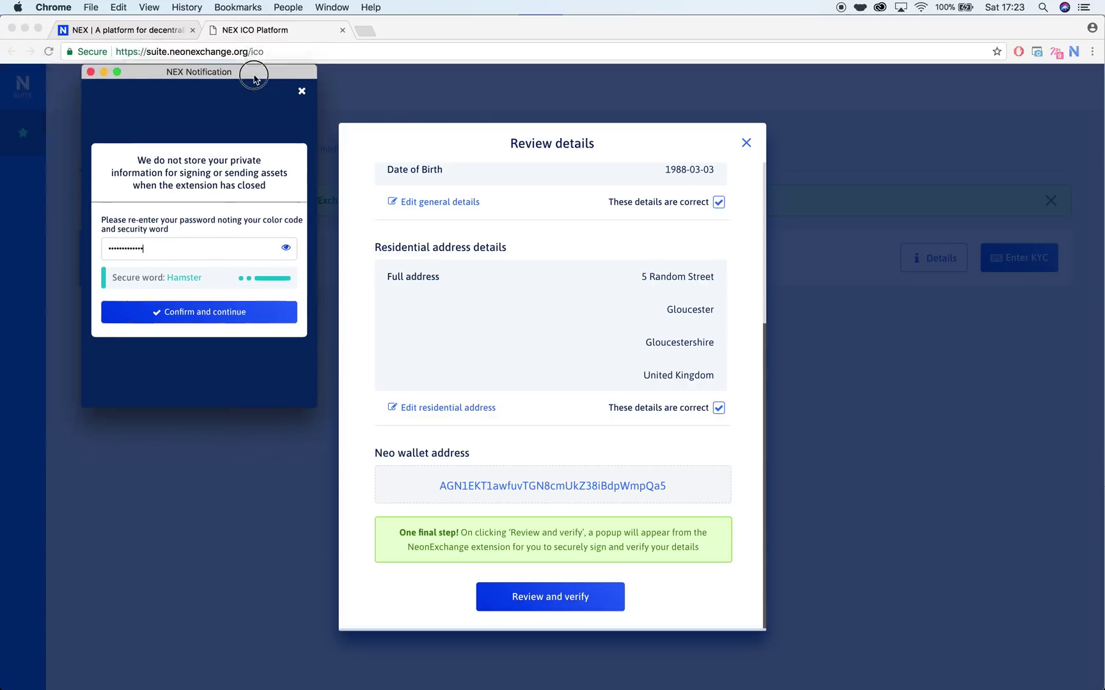
{"action": "left_click", "coordinate": [232, 321]}
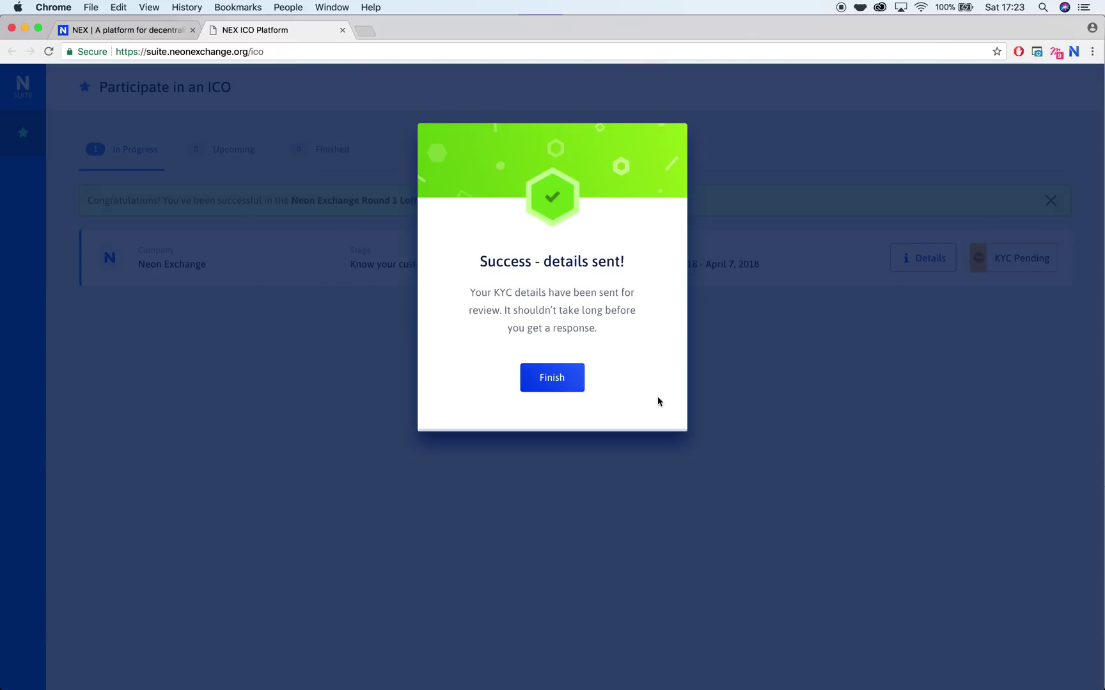
Step: Close the 'Success - details sent!' message so Neon Exchange's KYC round 1 entry shows KYC Pending
{"action": "left_click", "coordinate": [552, 390]}
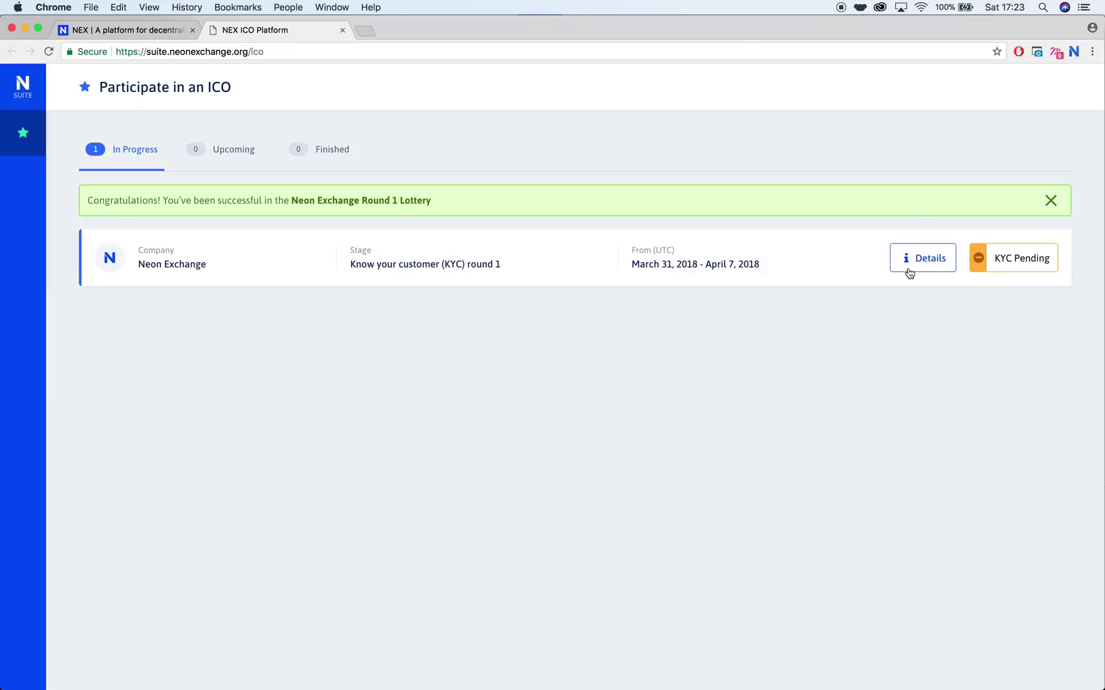